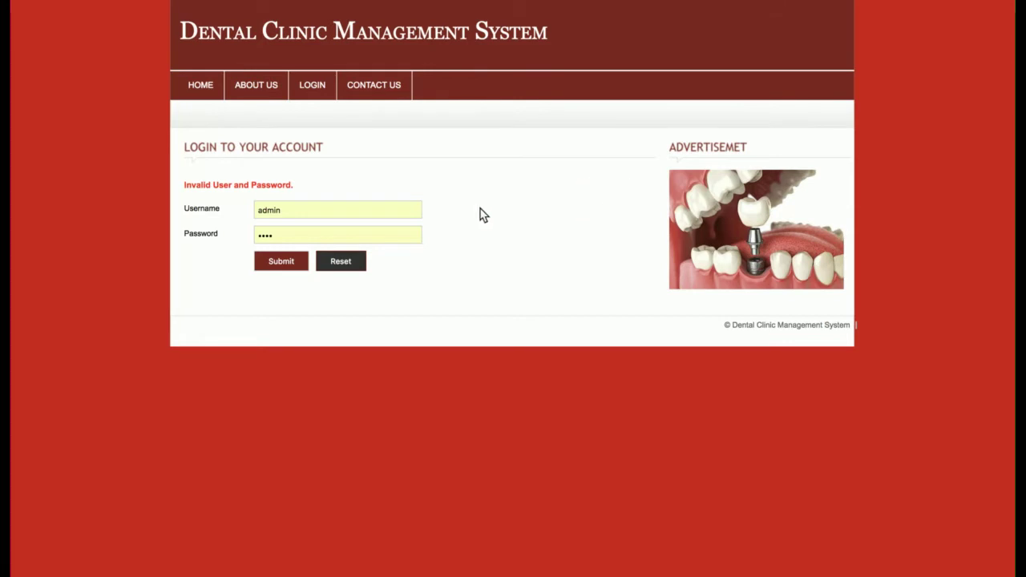
Sign in as the administrator and scroll through the dashboard
click(278, 266)
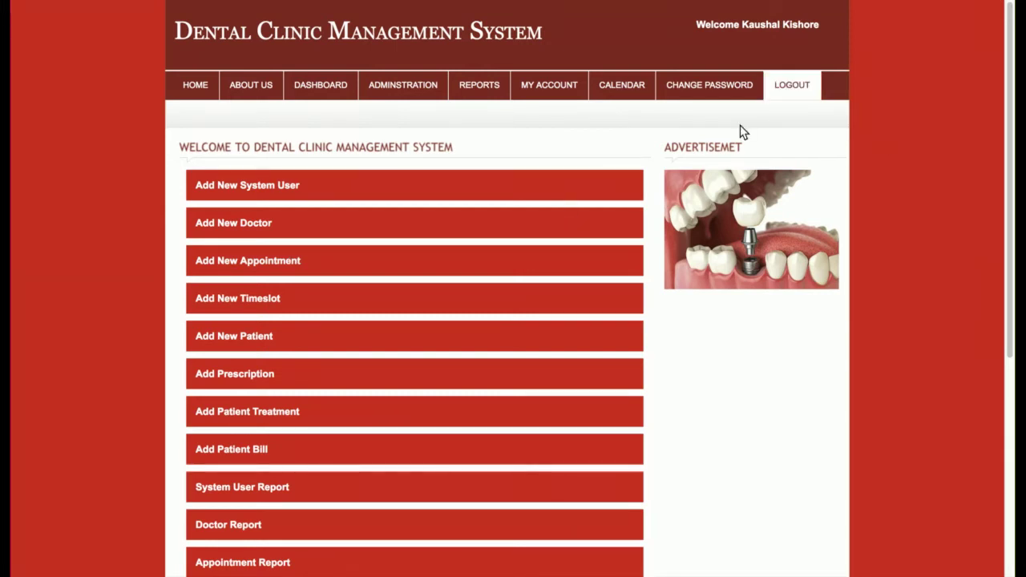
scroll(322, 211, down, 5)
scroll(321, 214, up, 5)
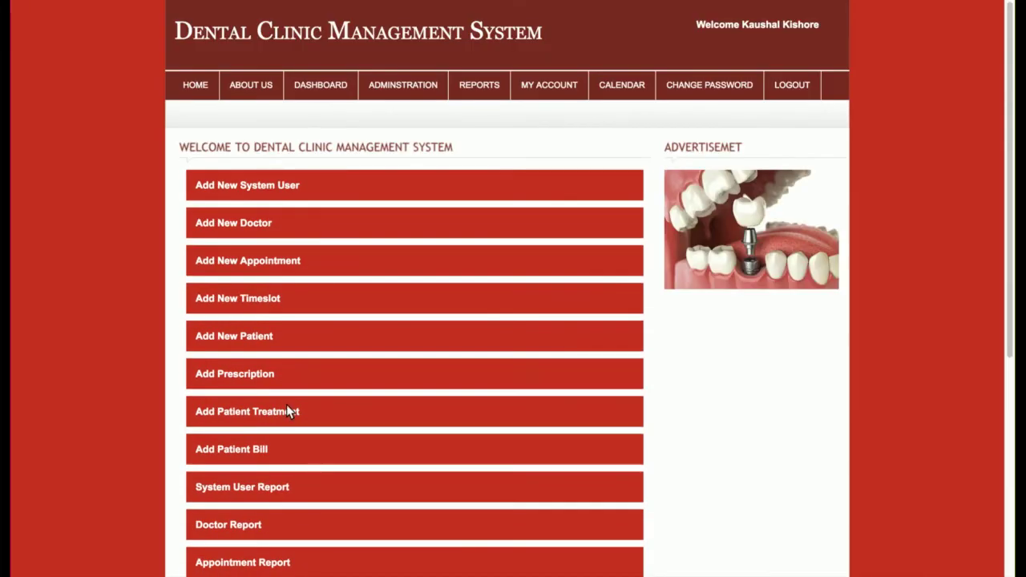
scroll(289, 407, down, 5)
scroll(362, 348, up, 5)
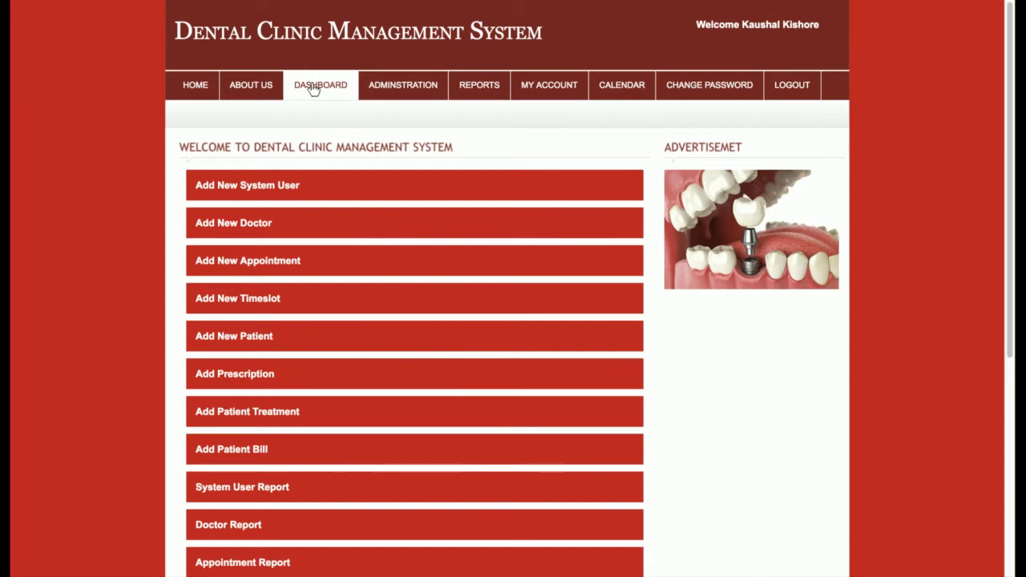
Visit the Home and About Us pages, then return to the Dashboard
click(192, 85)
click(257, 85)
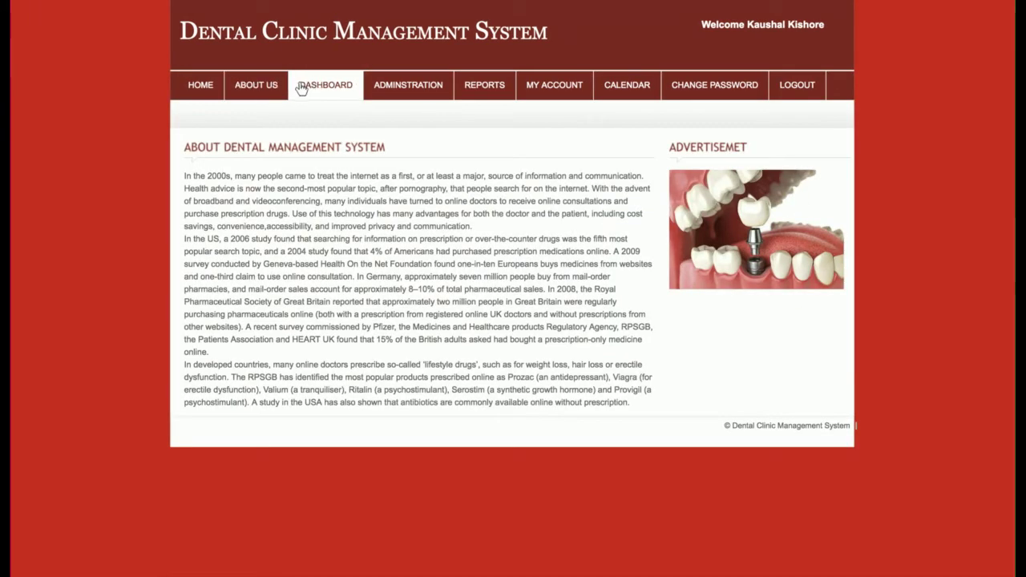
click(301, 85)
scroll(452, 337, down, 5)
scroll(452, 331, up, 5)
mouse_move(416, 90)
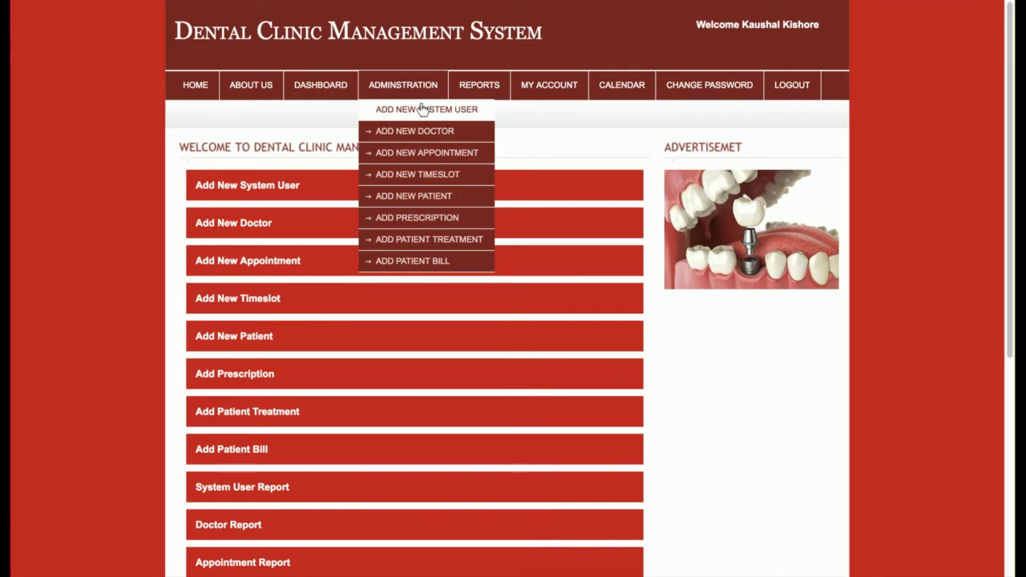
Look over the Add New System User form
click(422, 109)
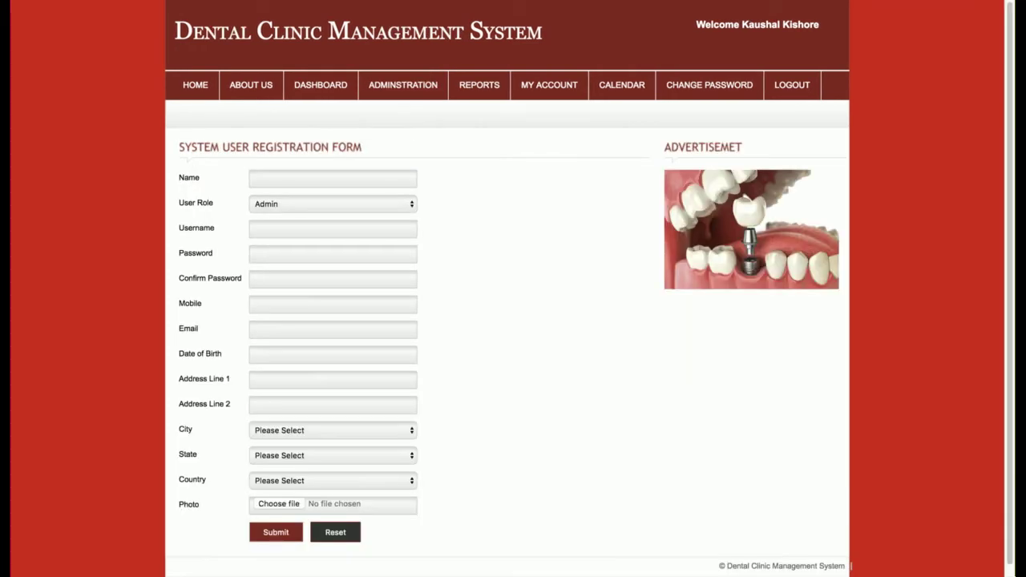
scroll(666, 403, down, 2)
scroll(666, 406, up, 2)
Review the Add New Doctor form, then bring up the Doctor Appointment booking form
mouse_move(403, 91)
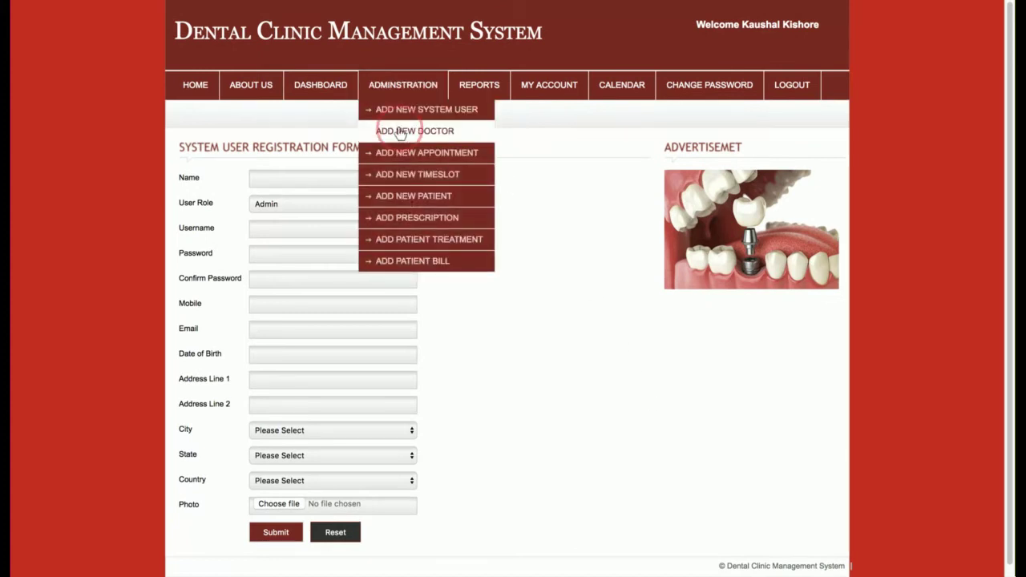
click(398, 132)
scroll(511, 330, down, 1)
scroll(514, 331, up, 1)
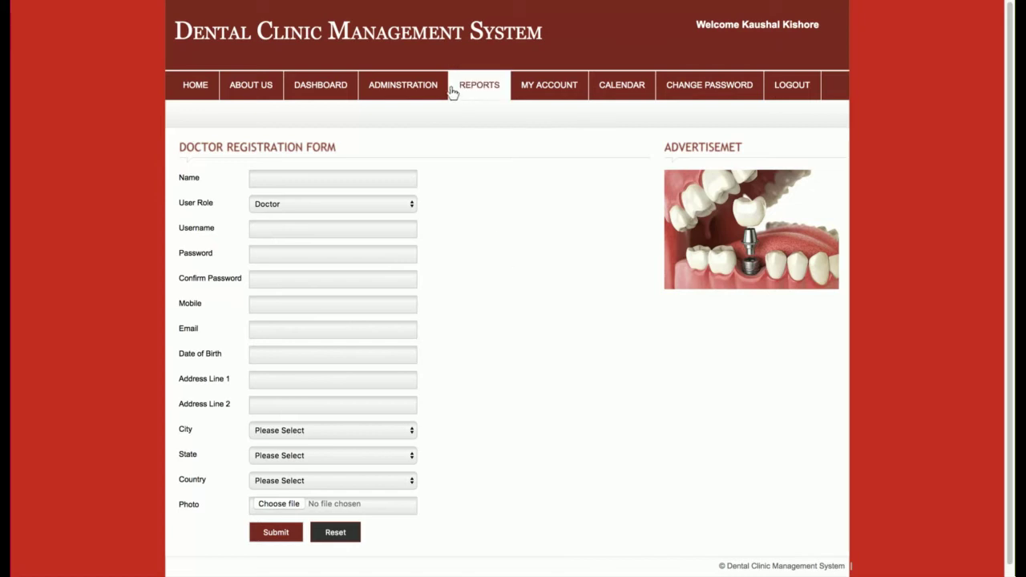
mouse_move(435, 87)
click(430, 153)
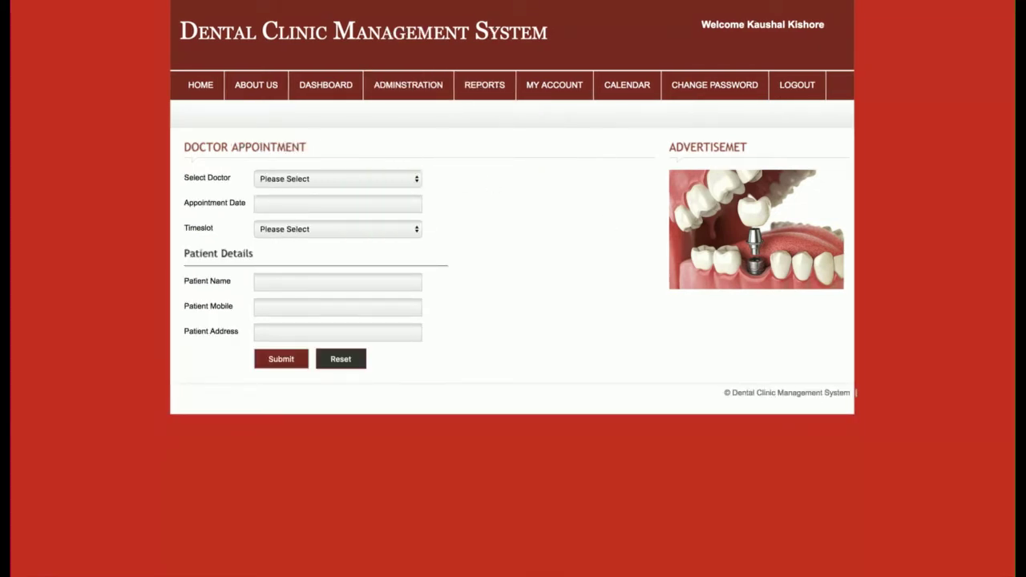
Review the Add New Timeslot and Add New Patient forms, then bring up Add Prescription
mouse_move(403, 87)
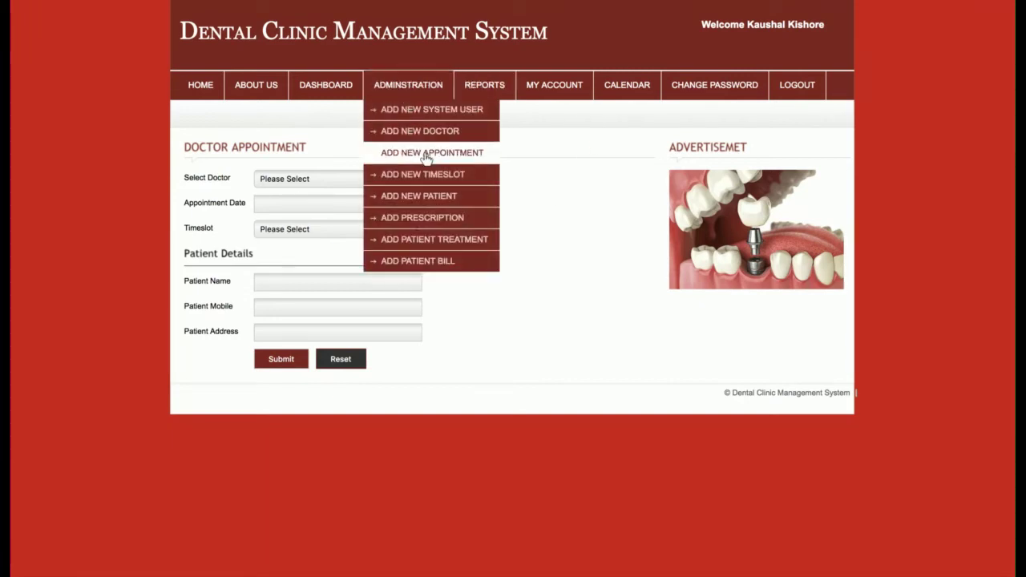
click(423, 176)
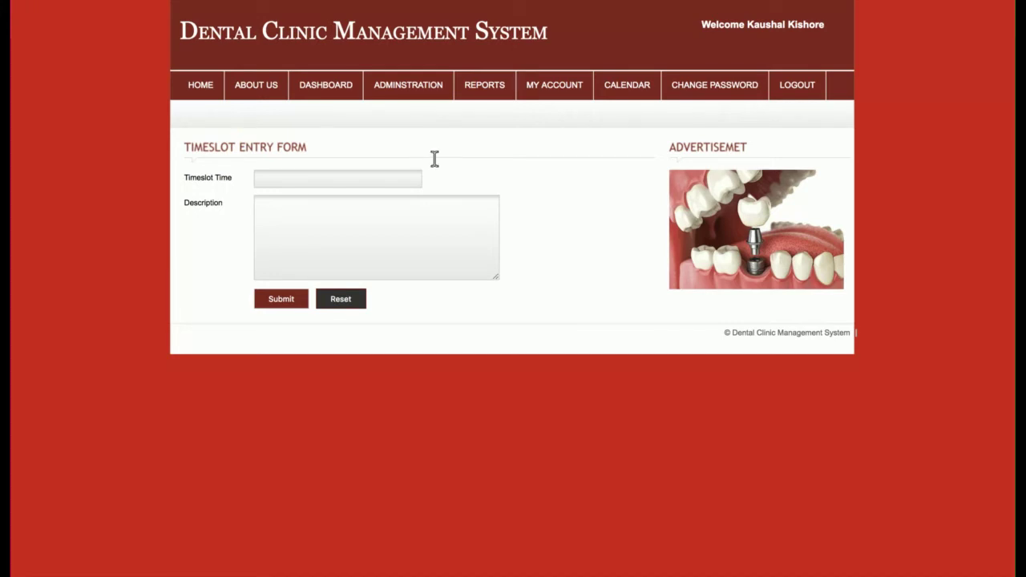
mouse_move(408, 85)
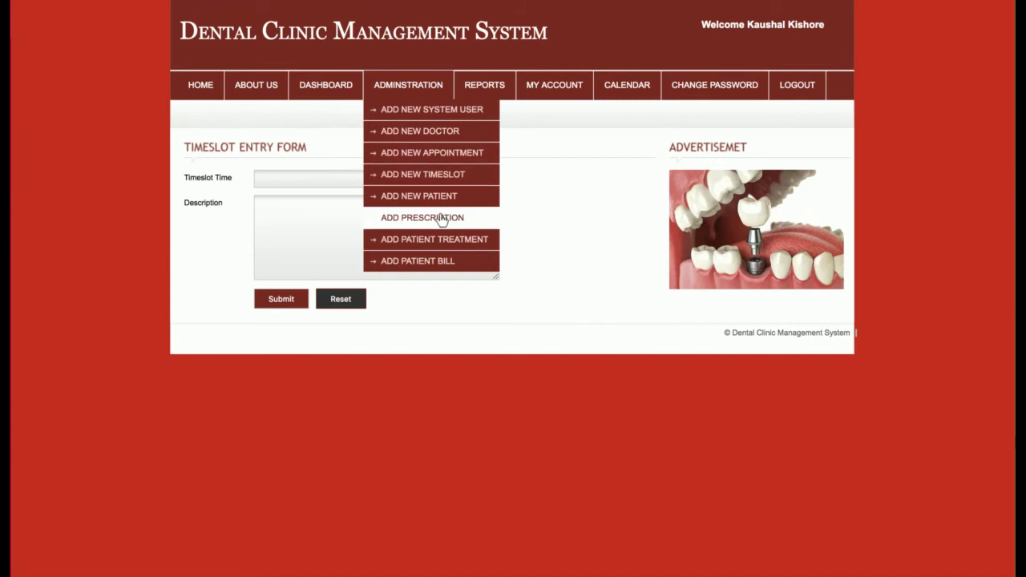
click(453, 198)
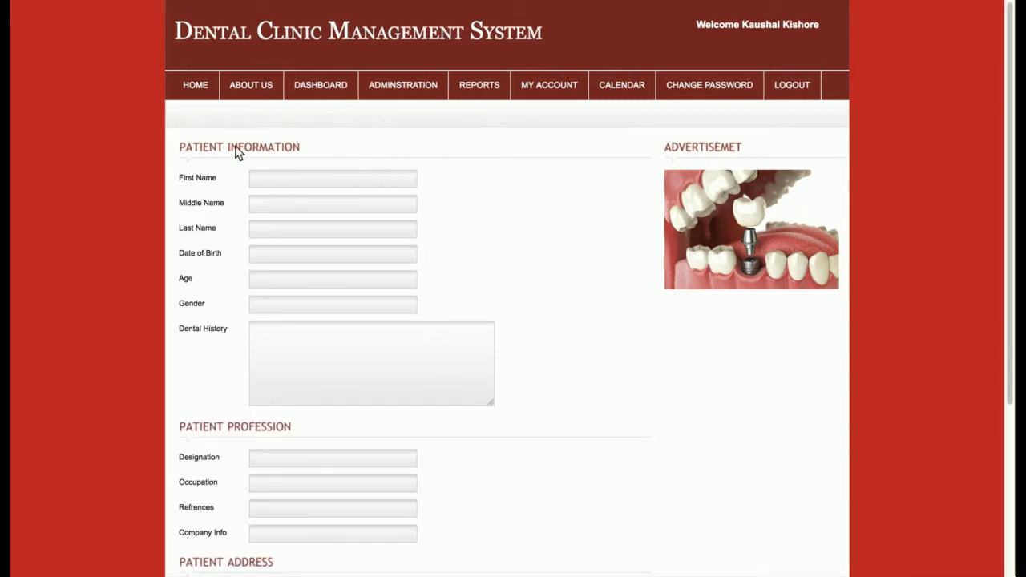
scroll(484, 300, down, 3)
scroll(360, 377, down, 2)
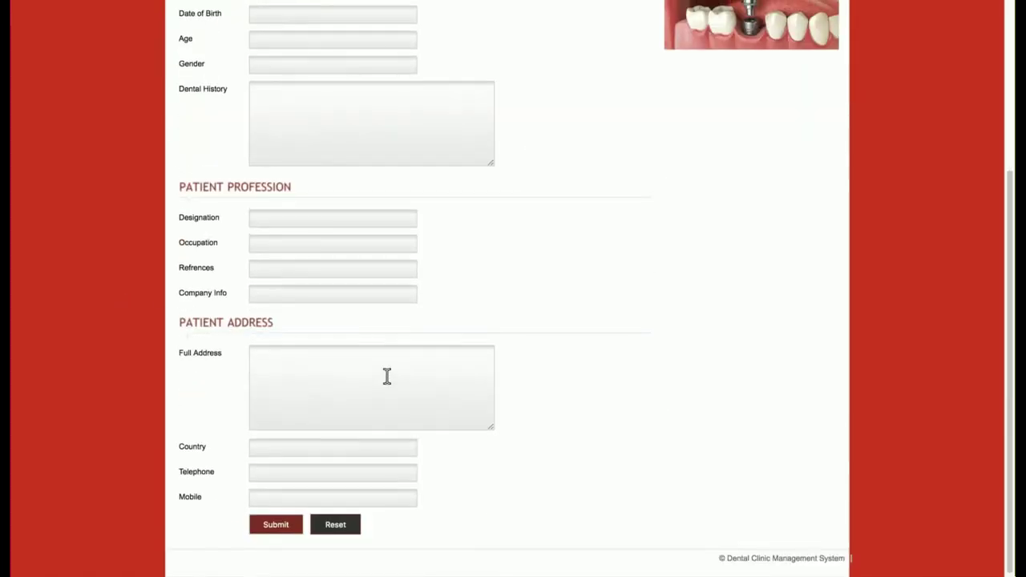
scroll(385, 376, up, 5)
scroll(369, 433, down, 3)
scroll(409, 433, up, 3)
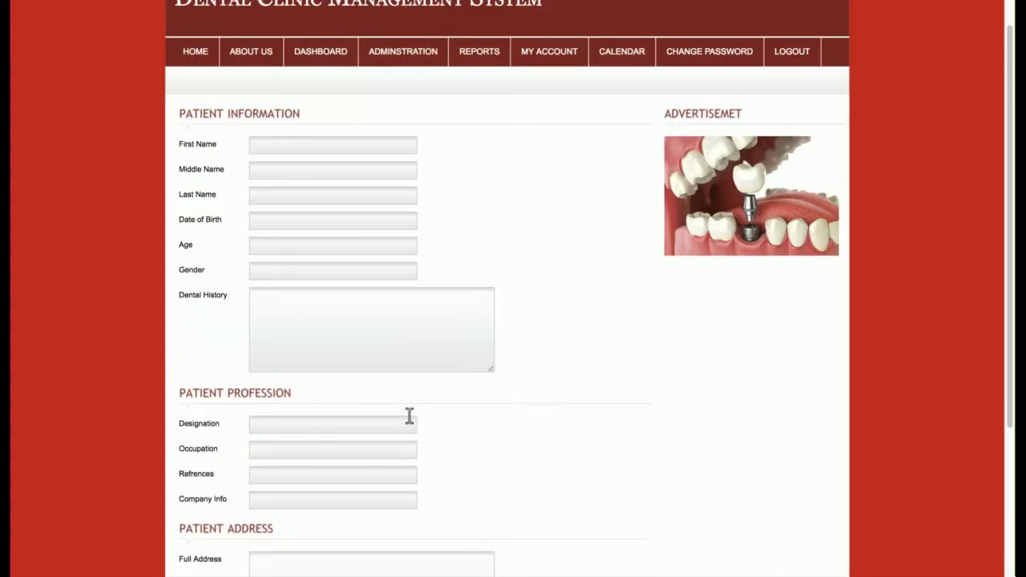
mouse_move(420, 52)
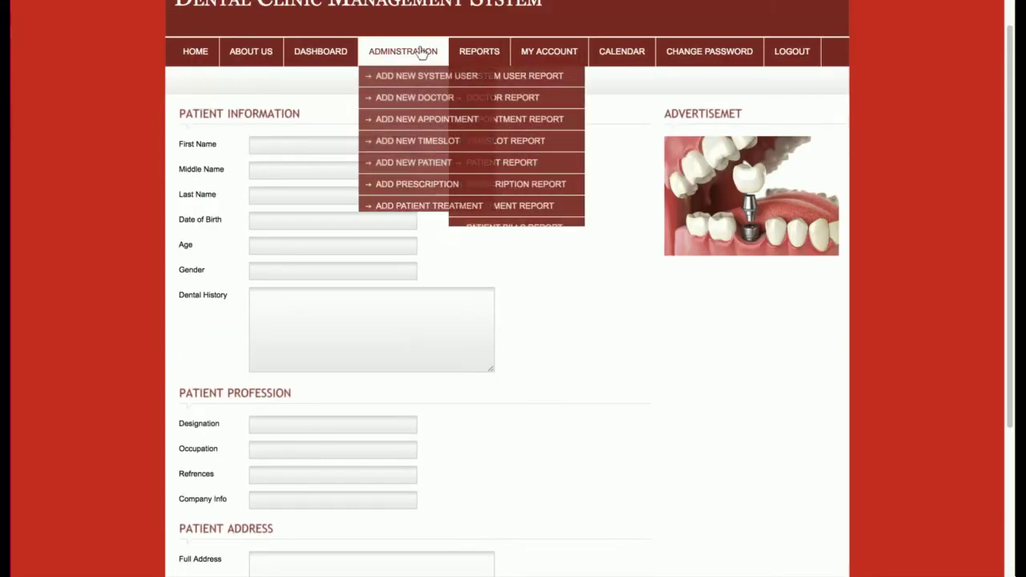
click(404, 183)
Scroll the Prescription form, review Add Patient Treatment, then go to Add Patient Bill
scroll(570, 223, down, 2)
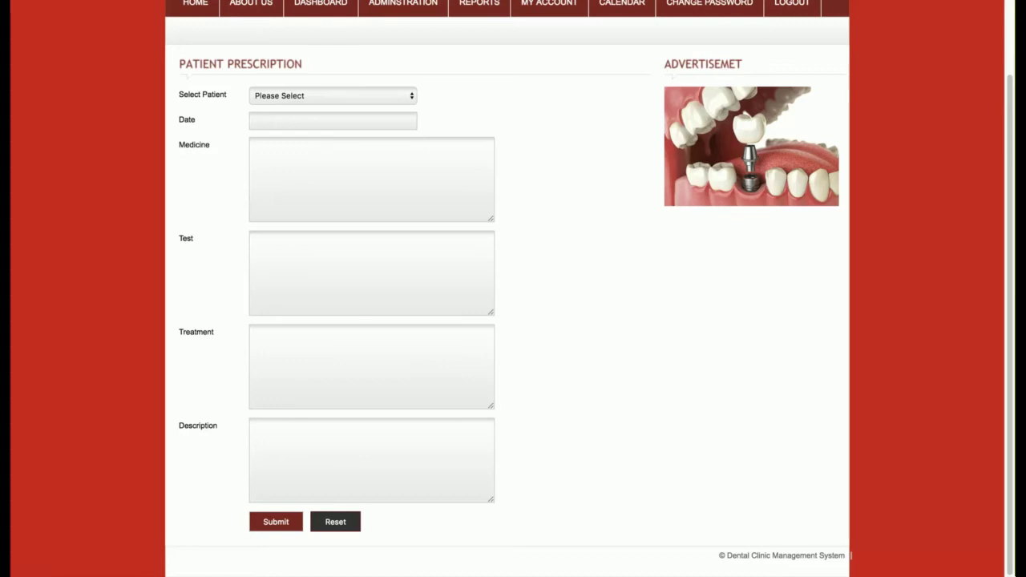
scroll(506, 288, up, 1)
mouse_move(374, 85)
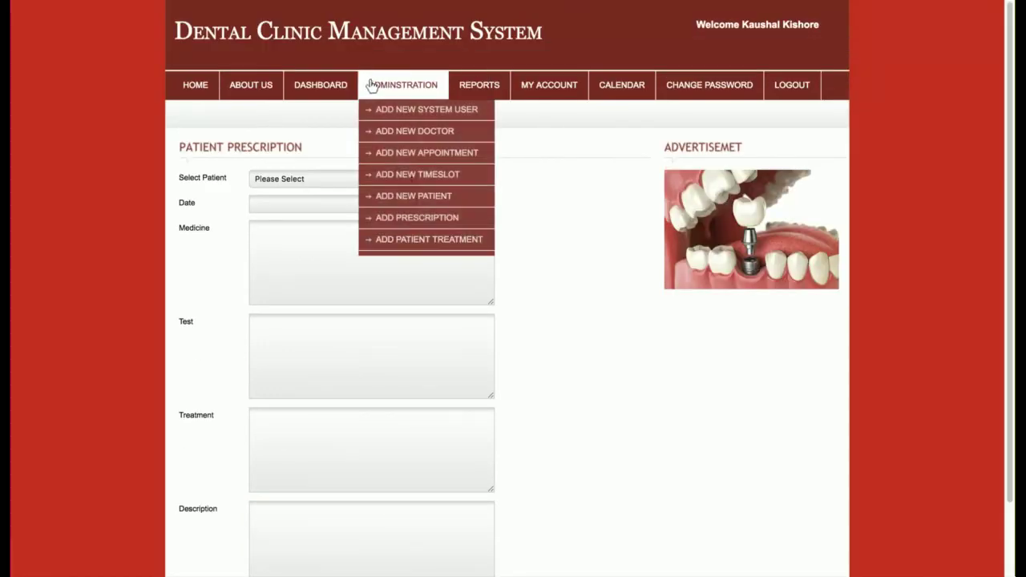
click(407, 239)
scroll(593, 237, down, 3)
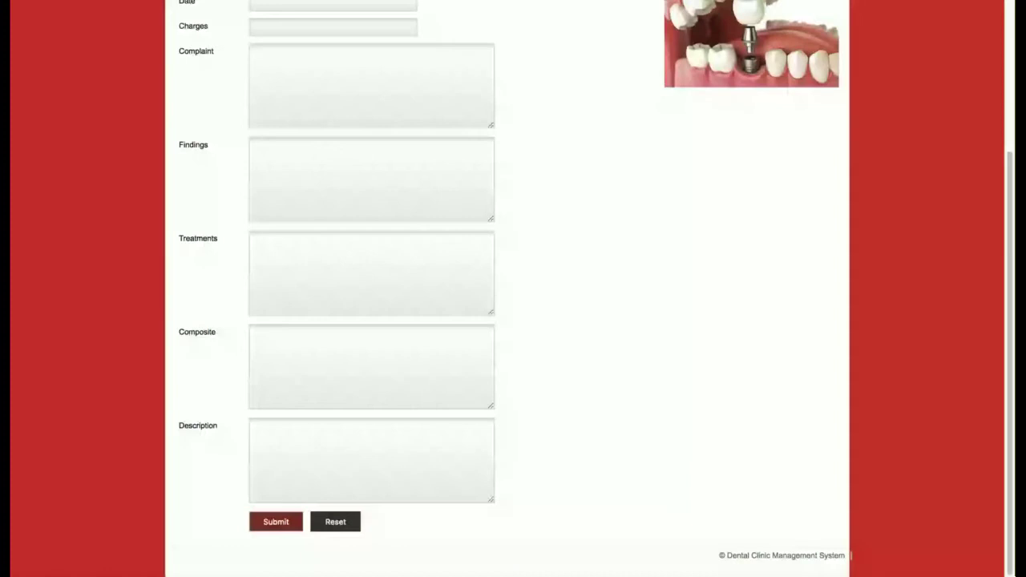
scroll(504, 56, up, 5)
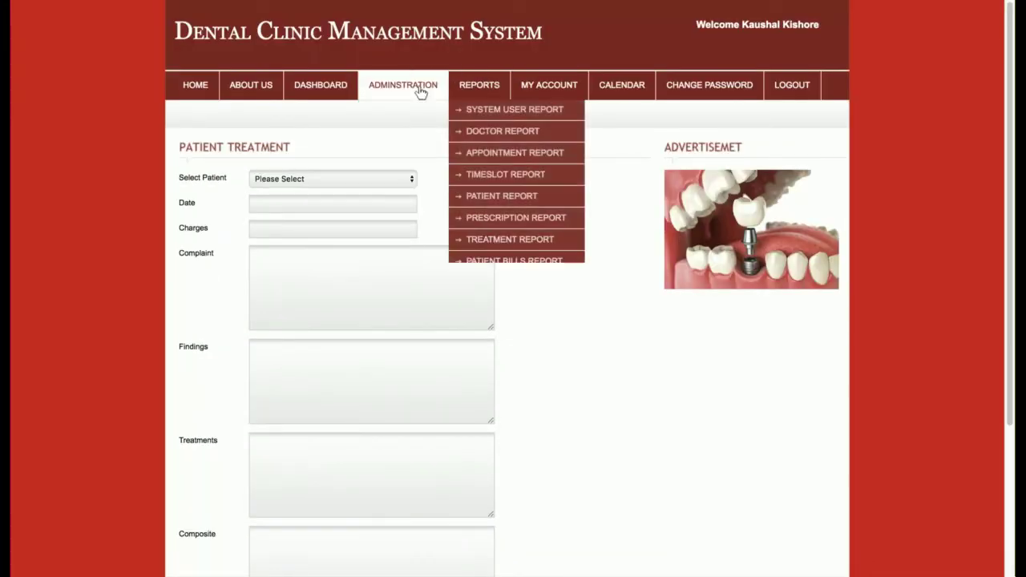
mouse_move(402, 89)
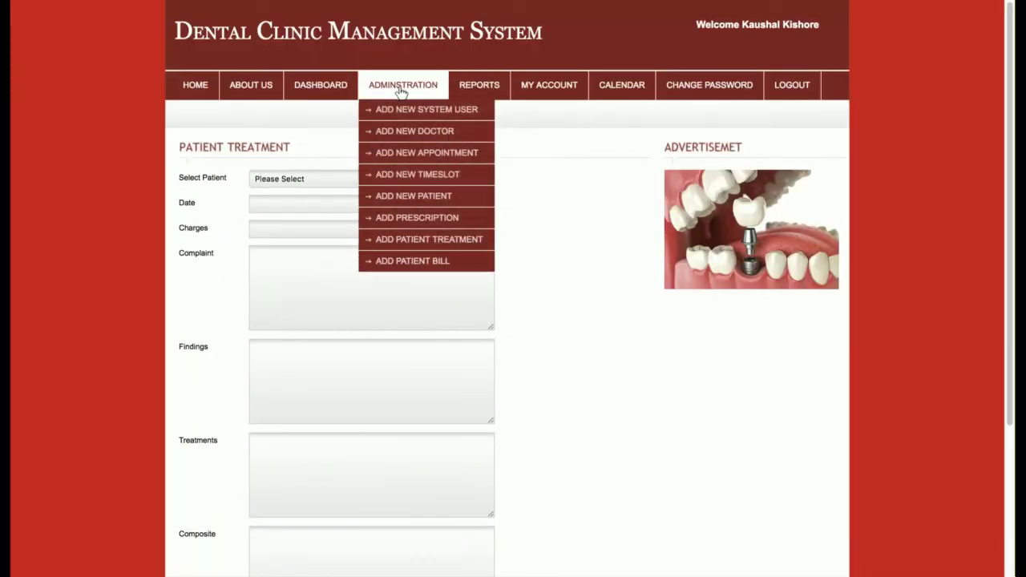
click(427, 263)
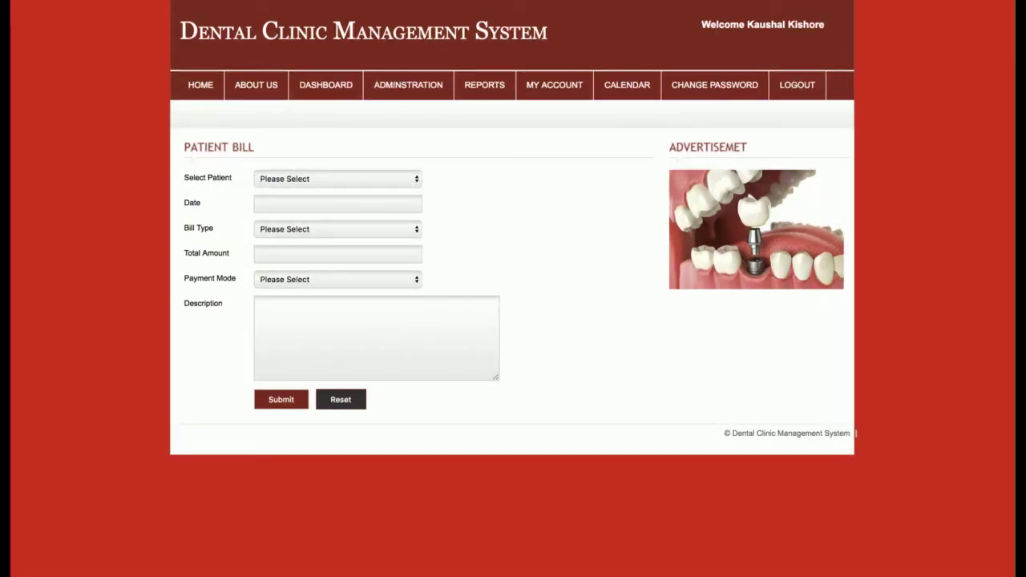
Pick a patient for the bill and set the bill type to Treatment
click(366, 178)
click(350, 186)
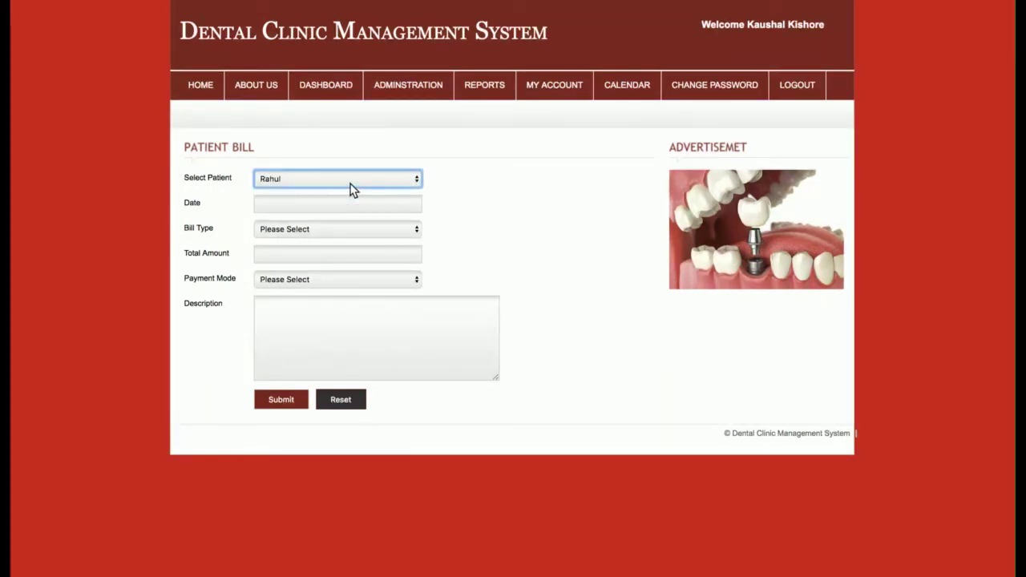
key(Up)
click(310, 242)
click(322, 234)
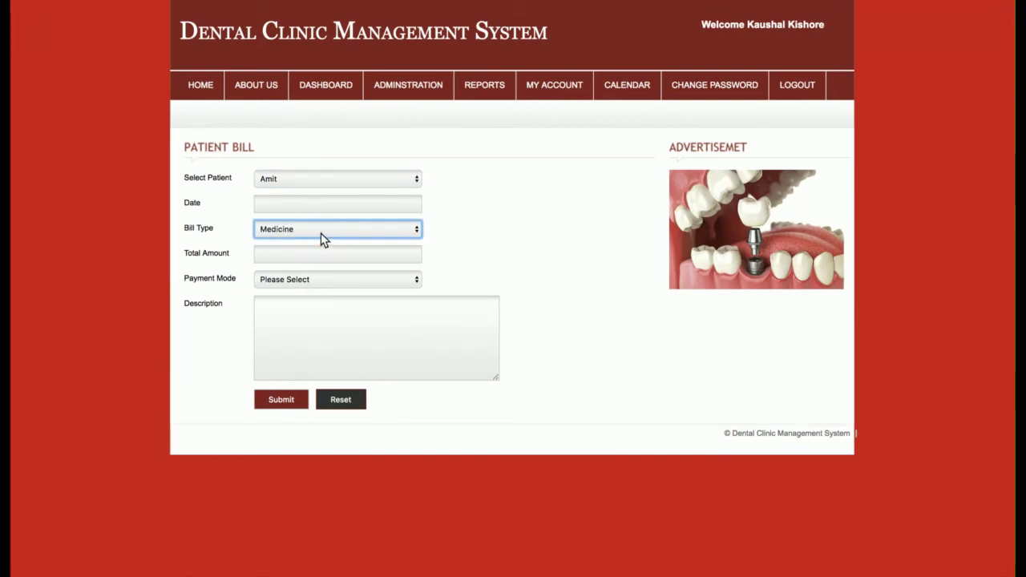
click(322, 233)
click(322, 227)
click(319, 238)
key(Down)
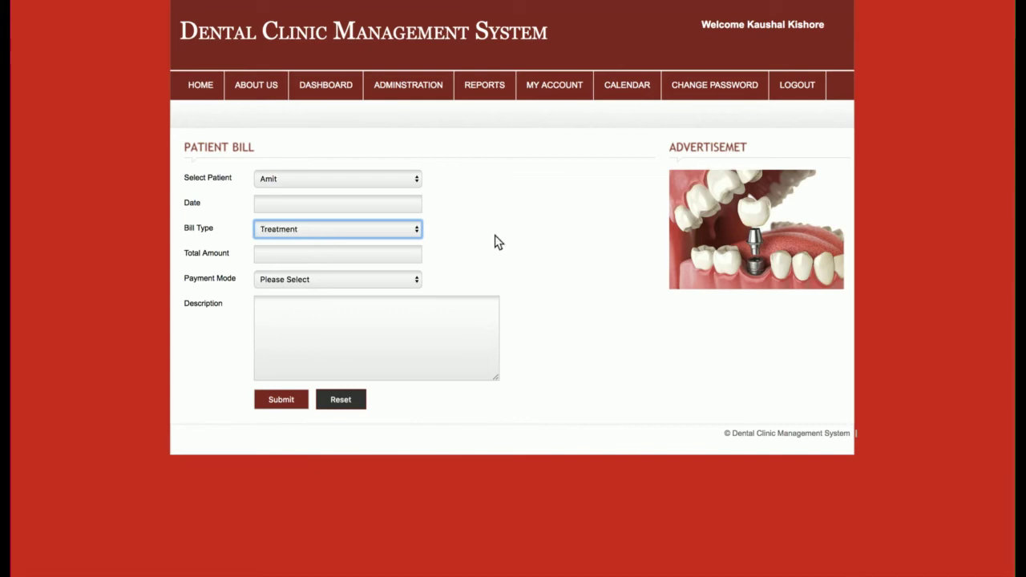
Set the bill's Payment Mode to Insurance Payment
click(350, 281)
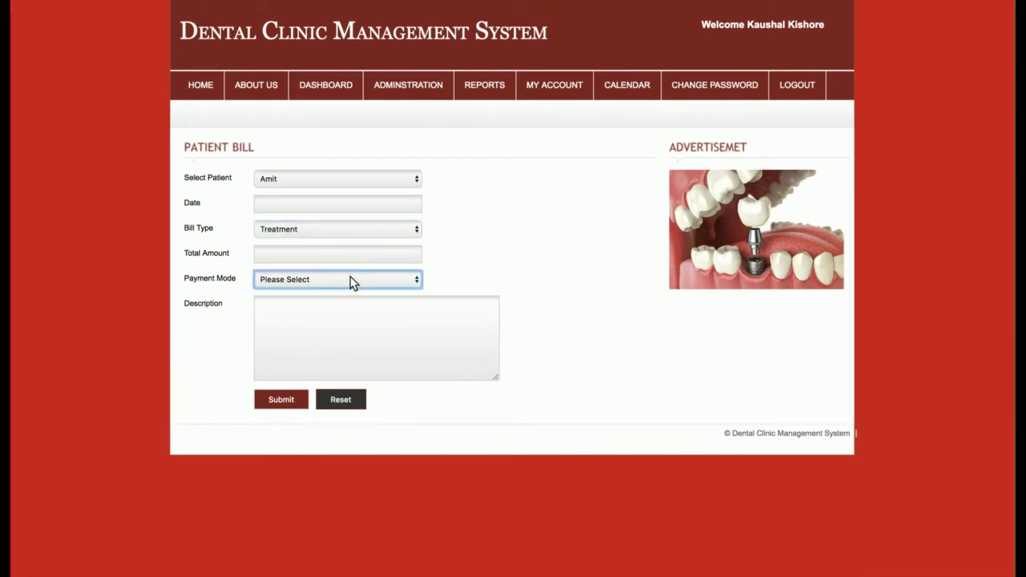
click(321, 295)
key(Down)
key(Down)
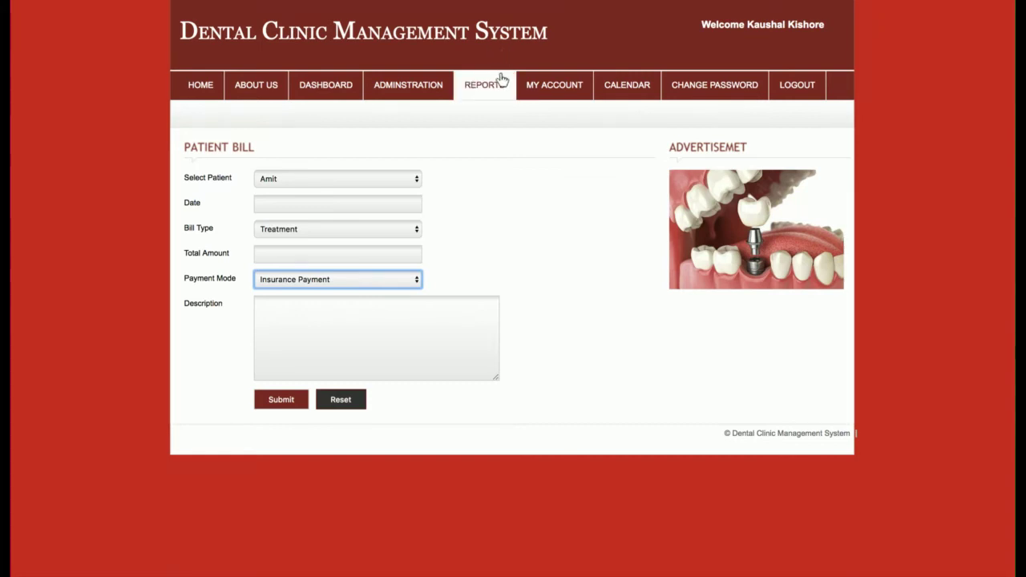
mouse_move(438, 88)
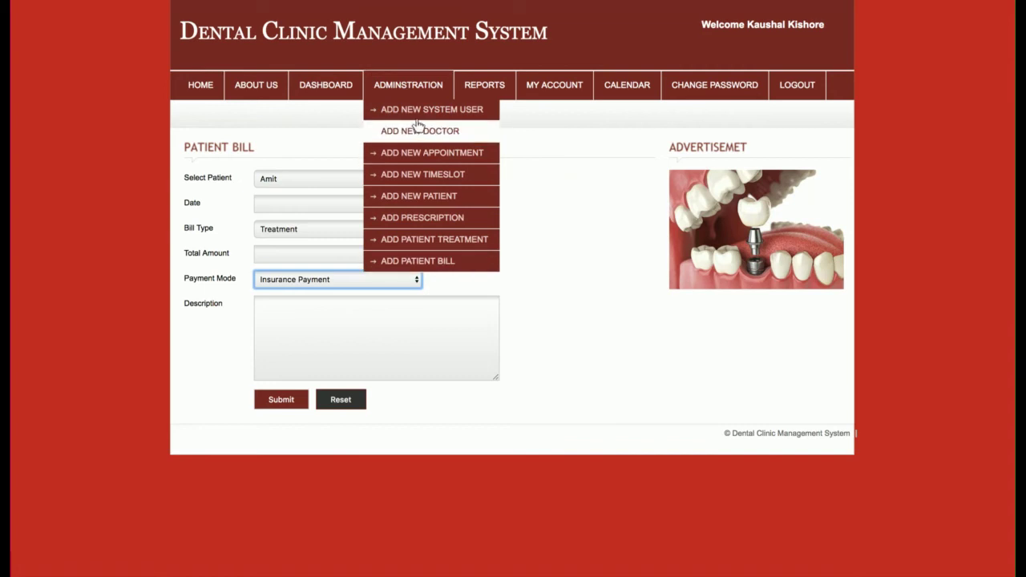
View the System User Report, then the Doctor Report listing three doctors
click(492, 112)
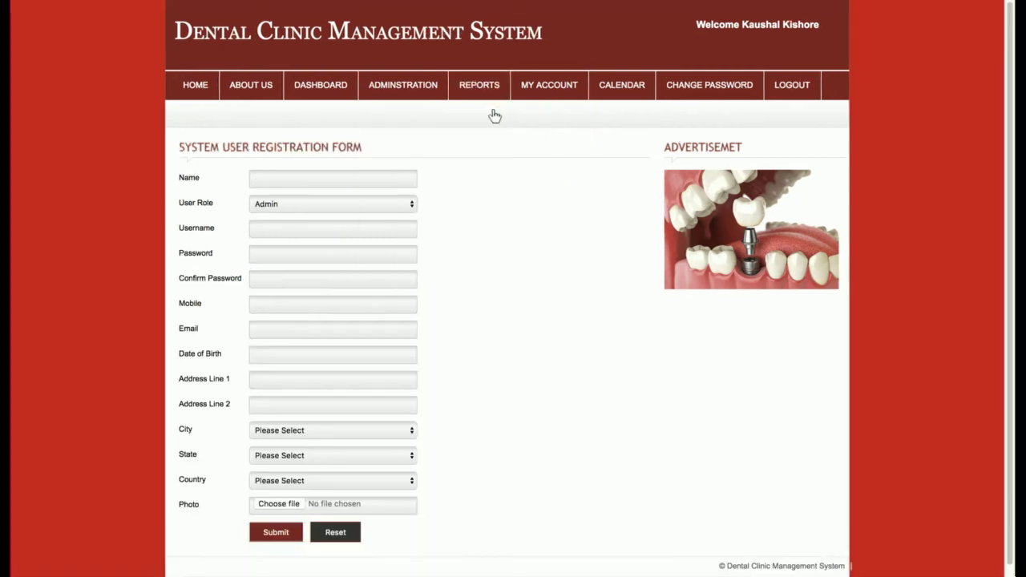
mouse_move(481, 88)
click(481, 109)
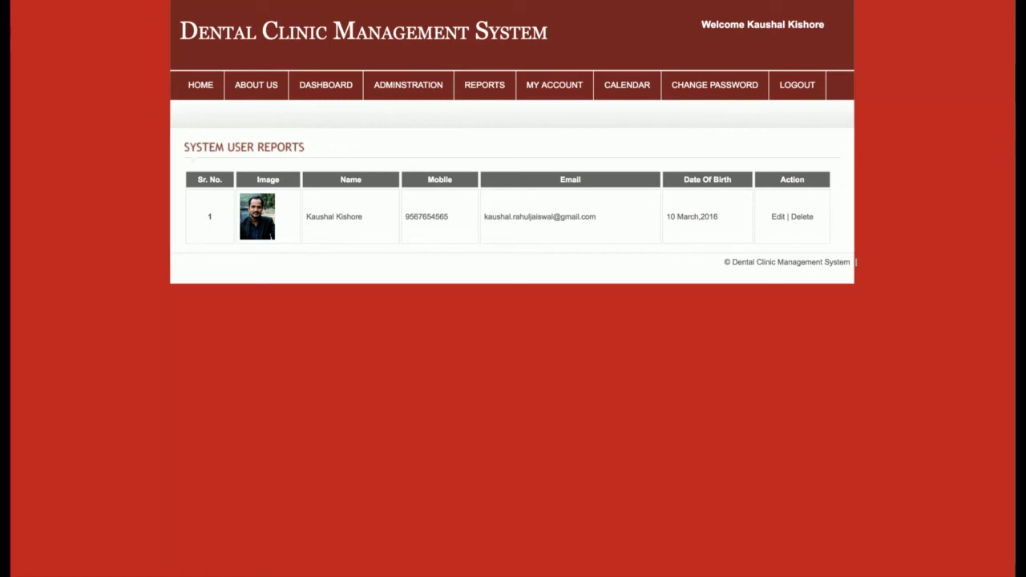
mouse_move(485, 85)
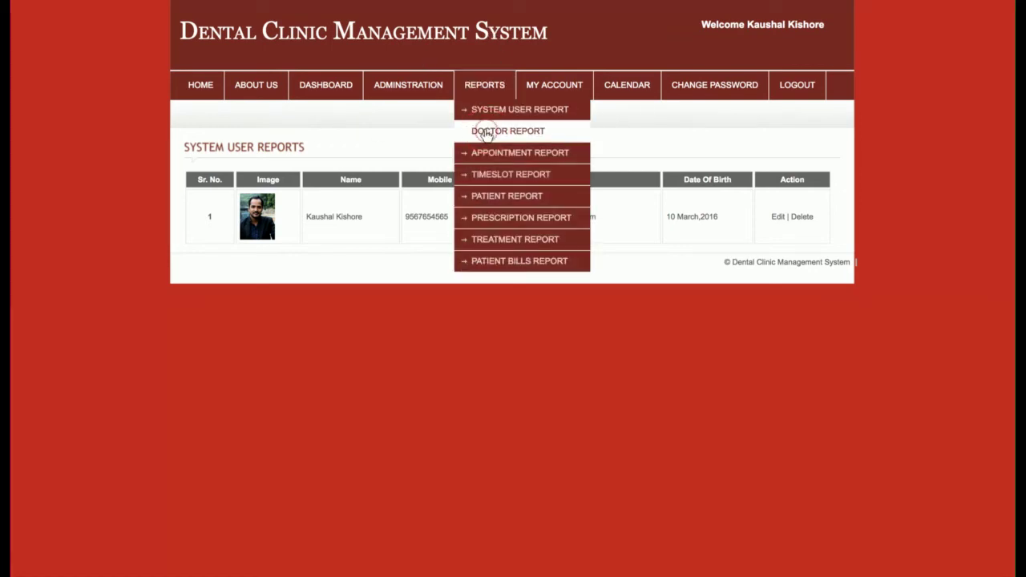
click(483, 131)
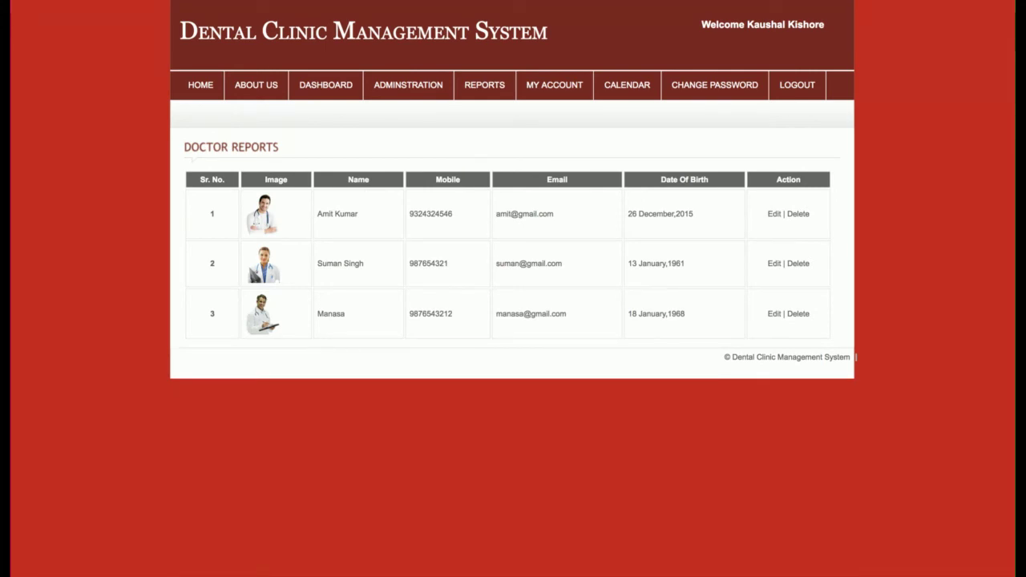
Resubmit the first doctor's record unchanged from its edit form
click(771, 214)
scroll(543, 221, down, 1)
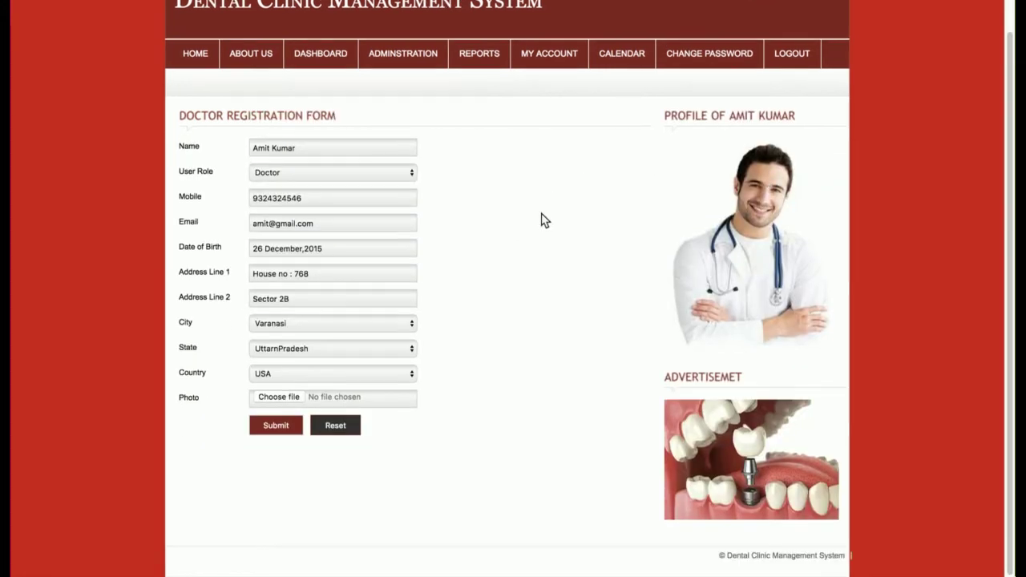
click(273, 425)
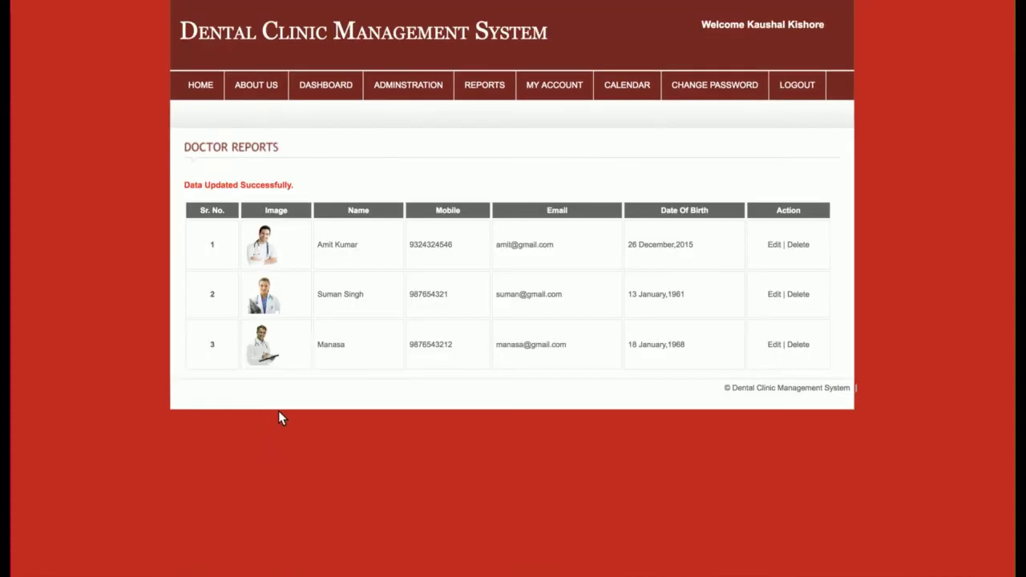
Submit appointment 3's edit form from the Appointment Report, then go back after the errors
mouse_move(493, 85)
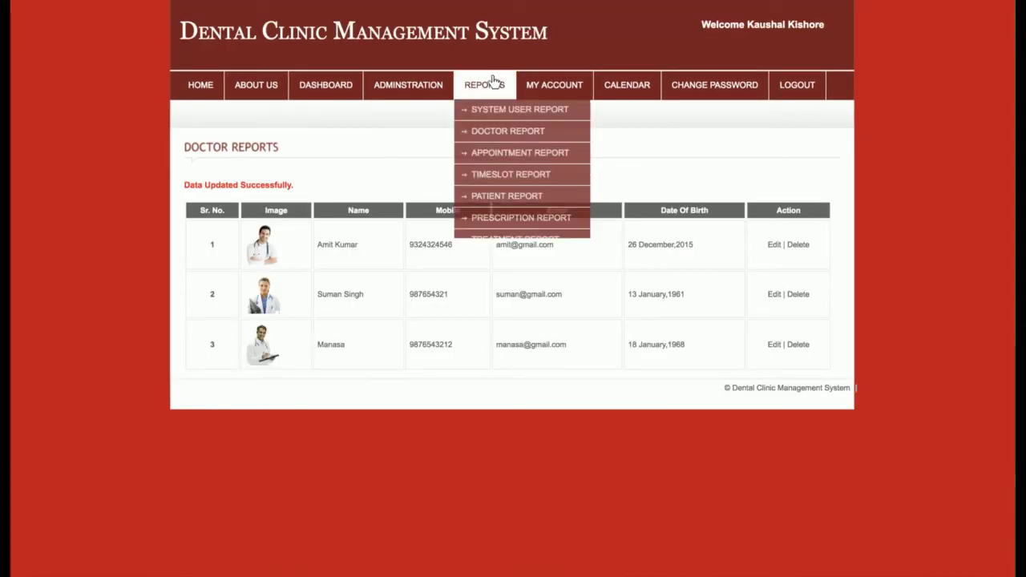
click(525, 153)
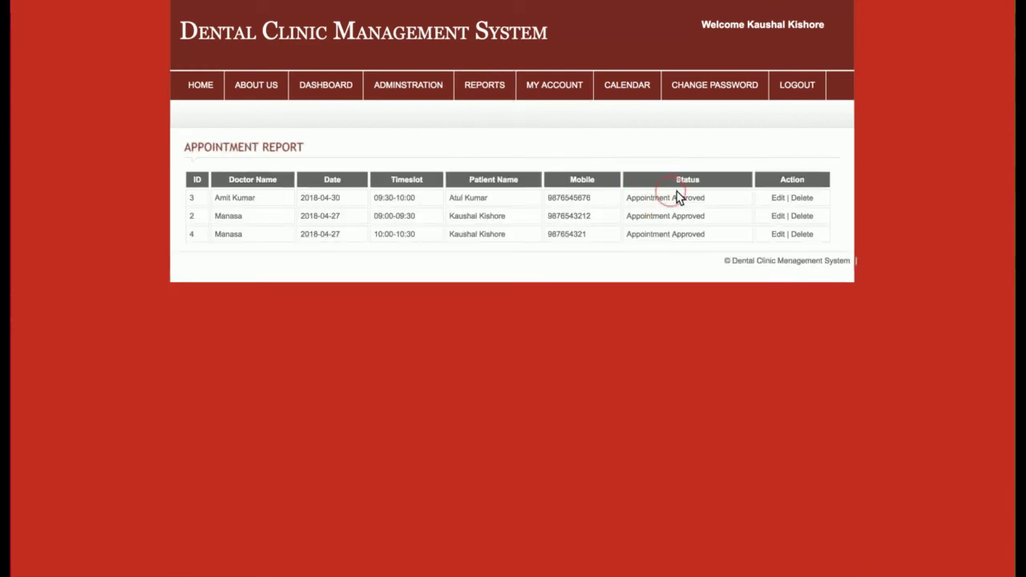
click(778, 198)
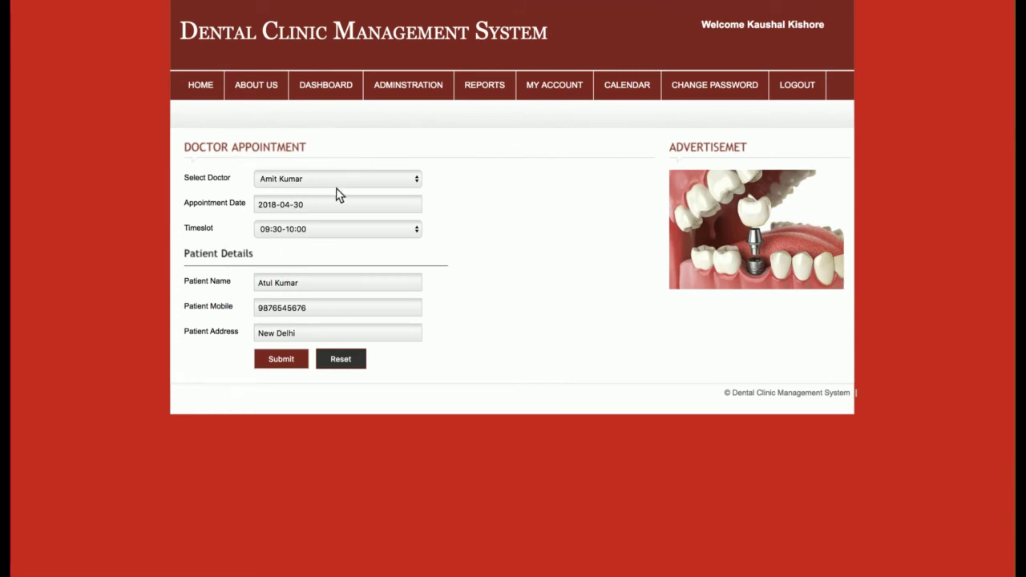
click(275, 362)
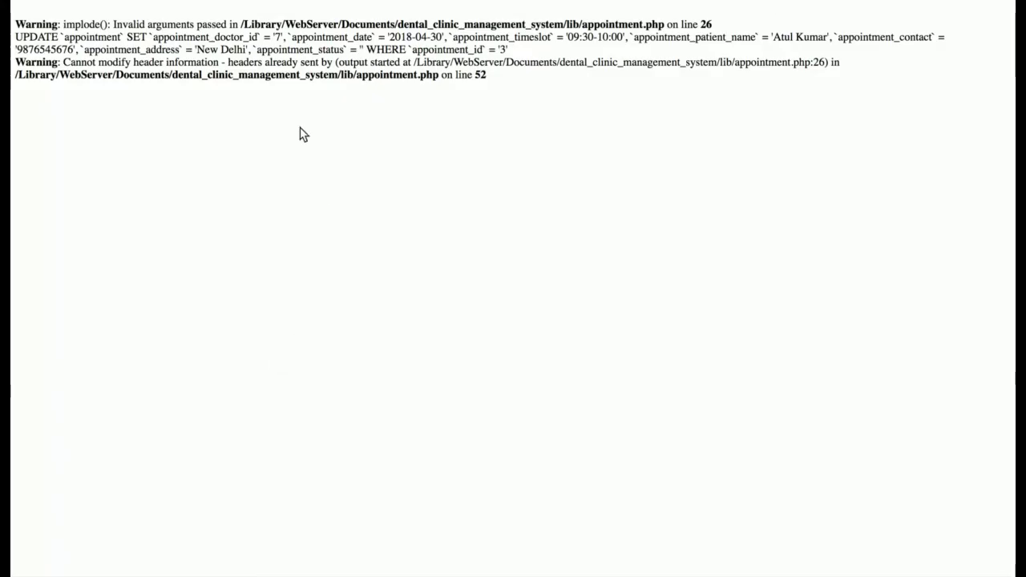
click(20, 10)
Copy the 09:00-09:30 timeslot time into its Description and save the timeslot
mouse_move(486, 85)
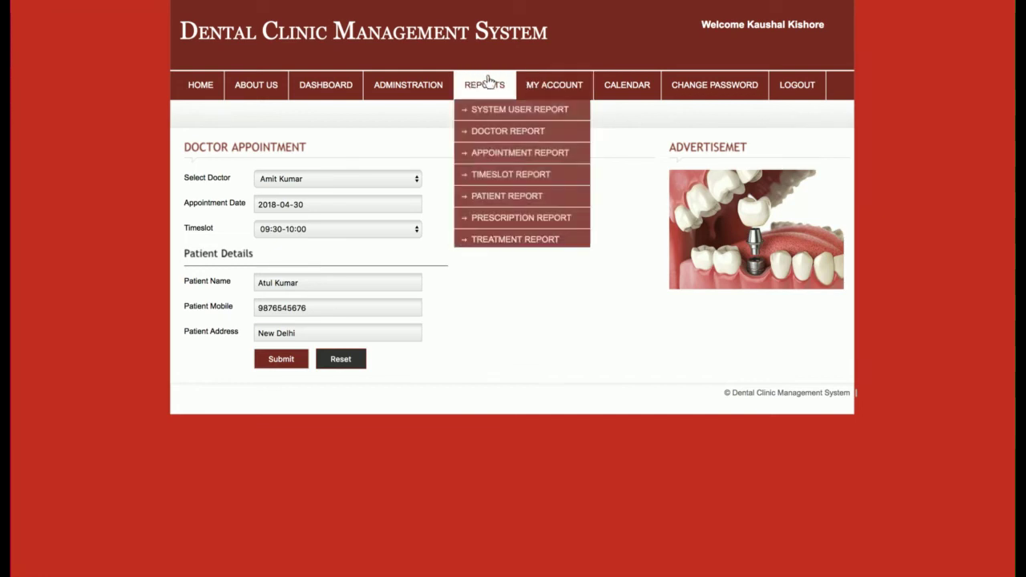
click(501, 173)
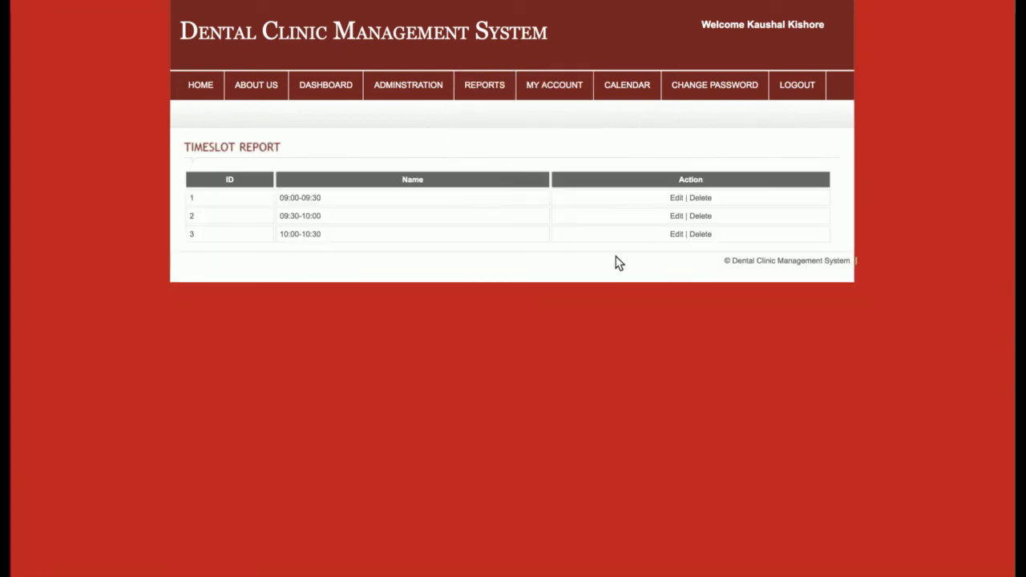
click(677, 199)
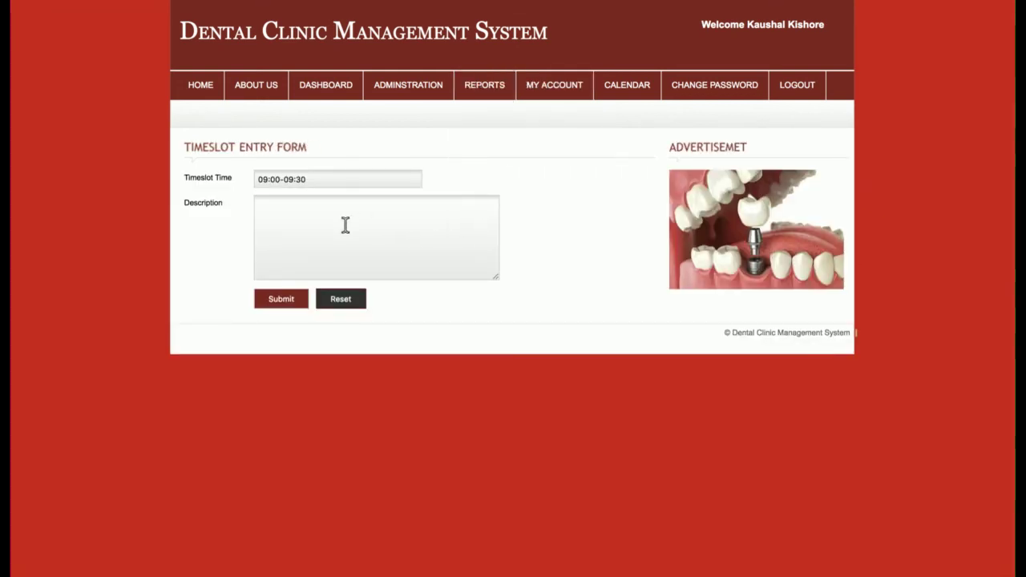
triple_click(360, 180)
key(ctrl+c)
click(327, 215)
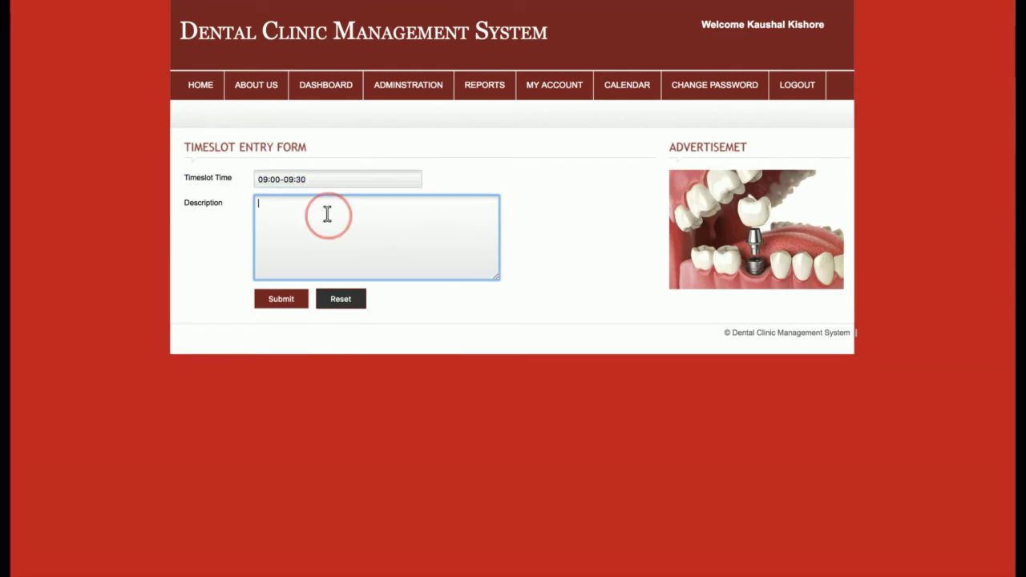
key(ctrl+v)
click(281, 302)
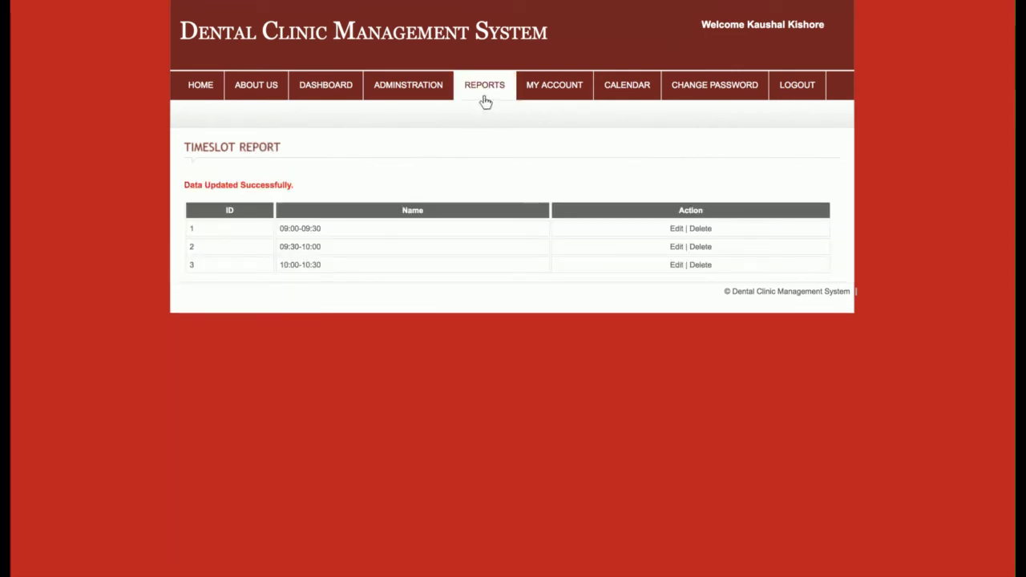
Open the Patient Report and highlight the first patient's row
mouse_move(503, 97)
click(508, 196)
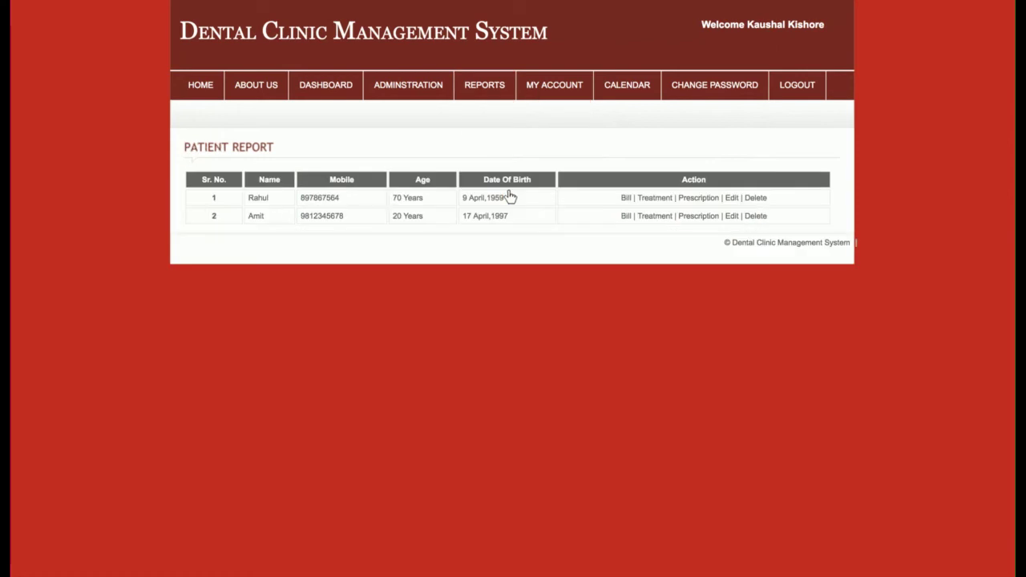
drag(355, 147, 412, 243)
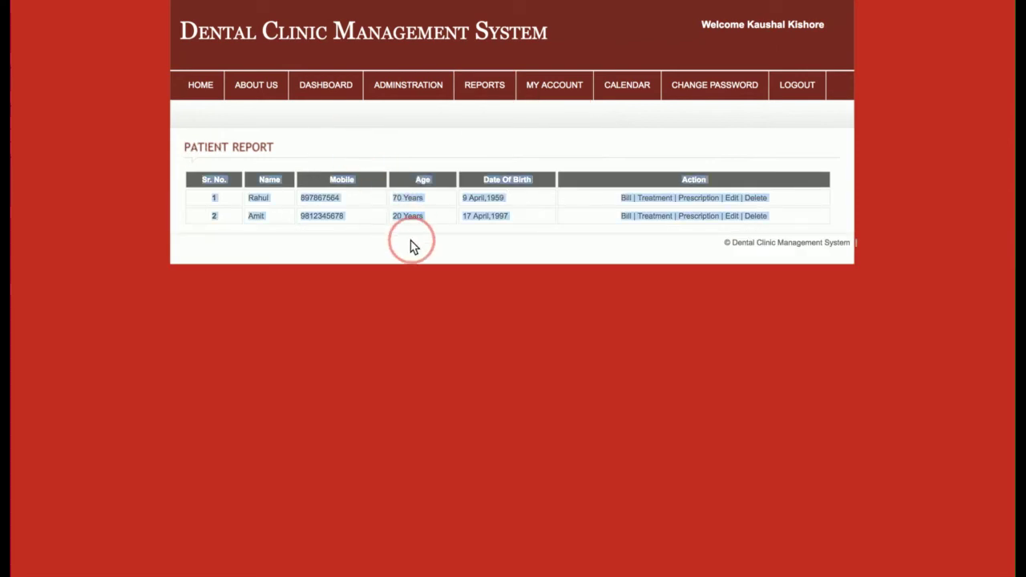
click(412, 243)
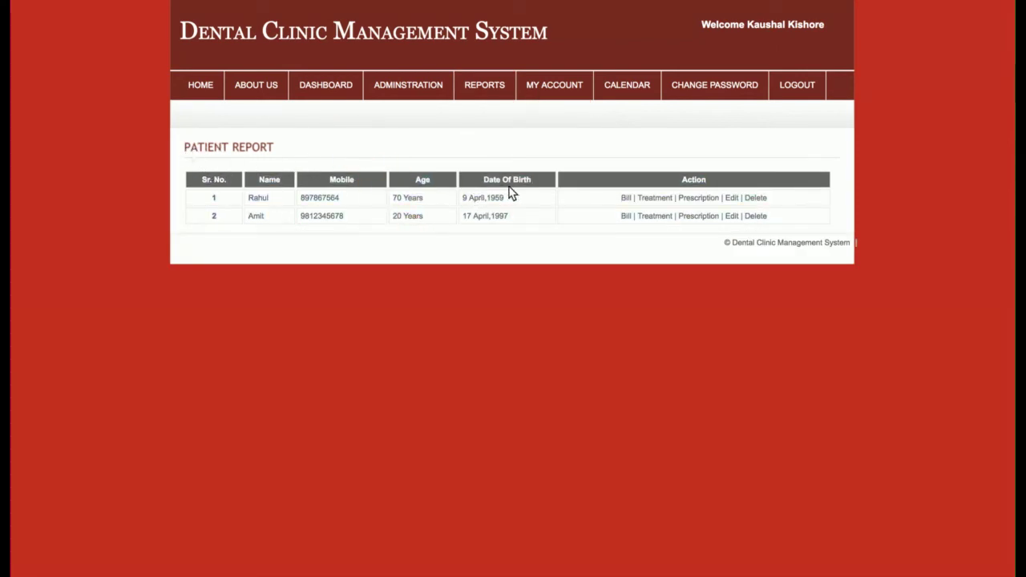
drag(204, 199, 560, 201)
click(560, 201)
Open the first patient's treatment and prescription records and their edit forms
click(657, 200)
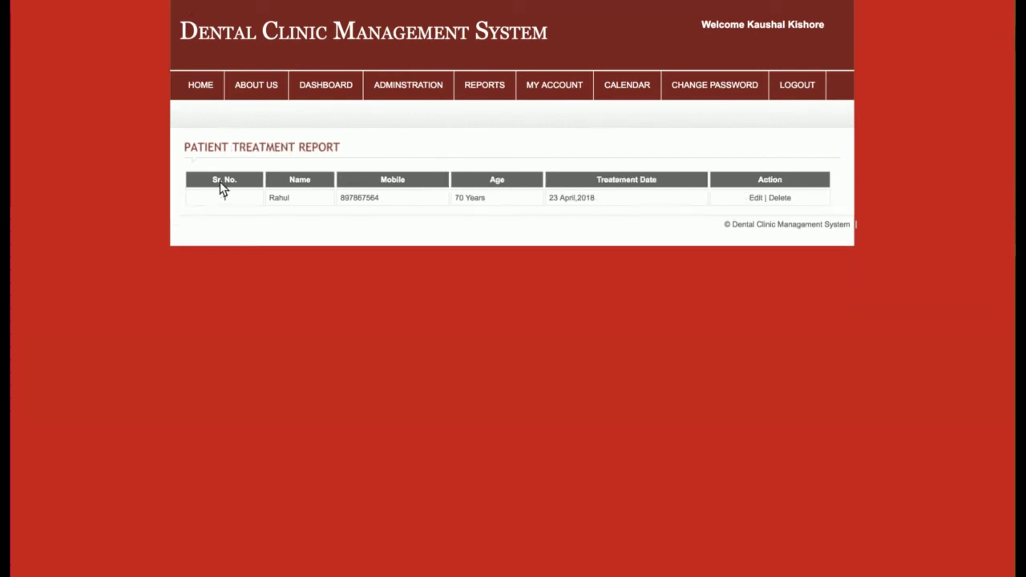
click(753, 198)
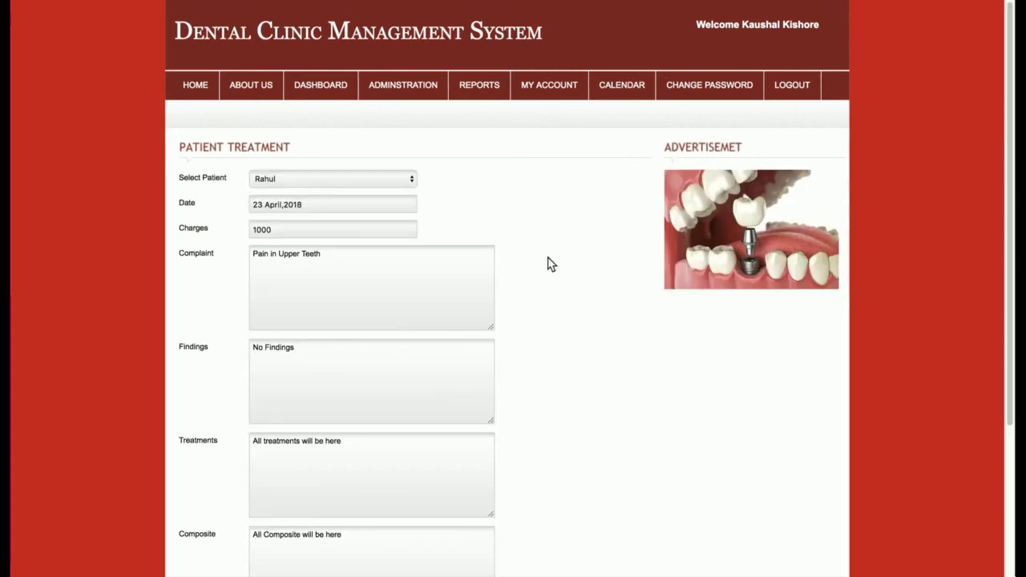
scroll(470, 344, down, 3)
scroll(471, 346, up, 3)
click(39, 2)
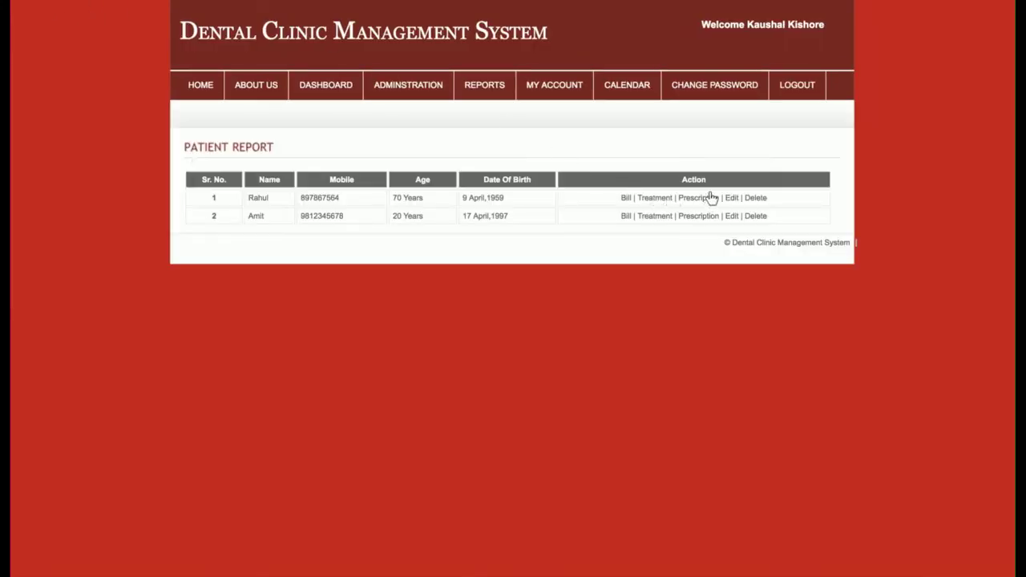
click(702, 198)
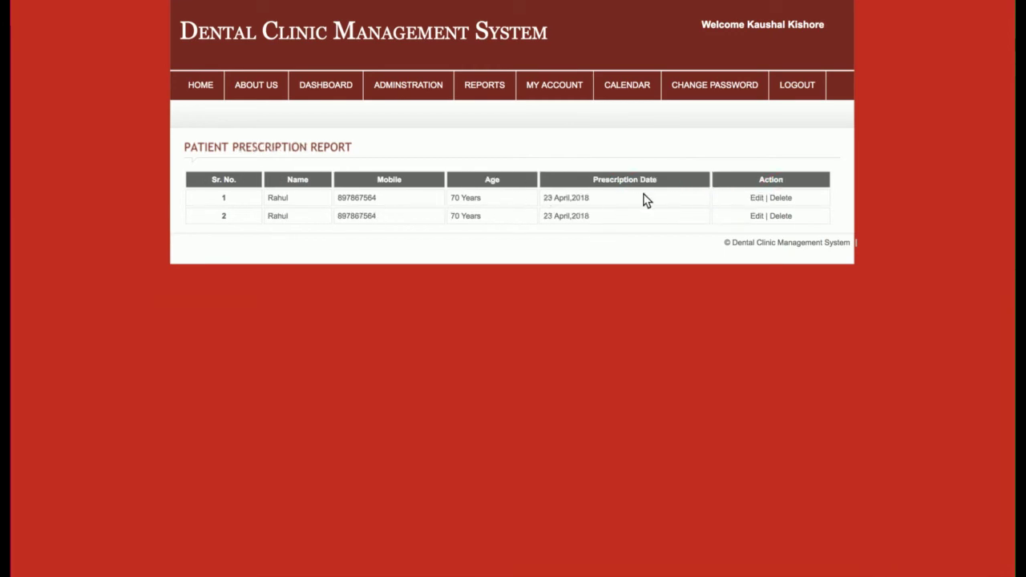
click(757, 198)
click(89, 2)
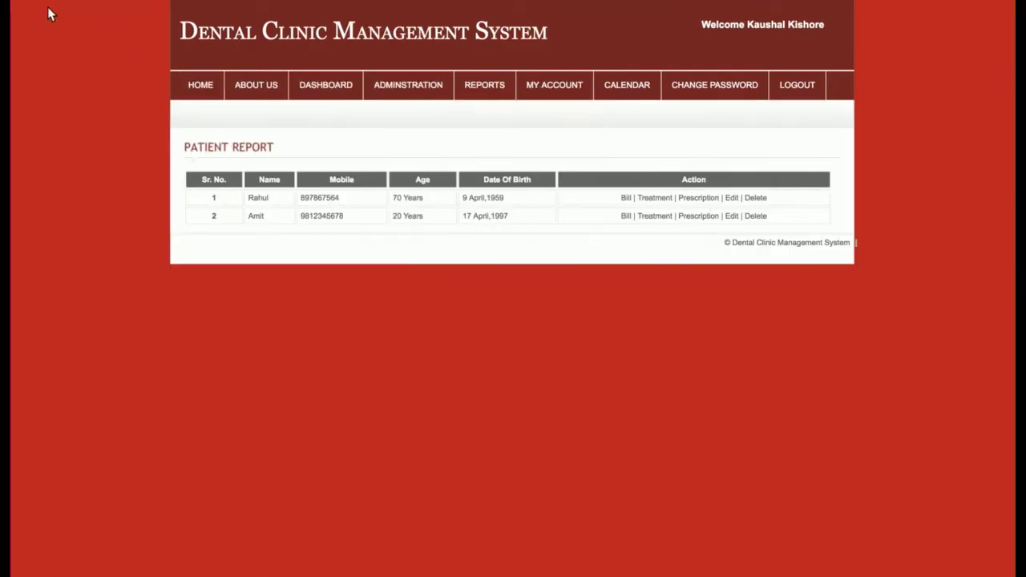
Resubmit the first patient's details from the edit form
click(732, 201)
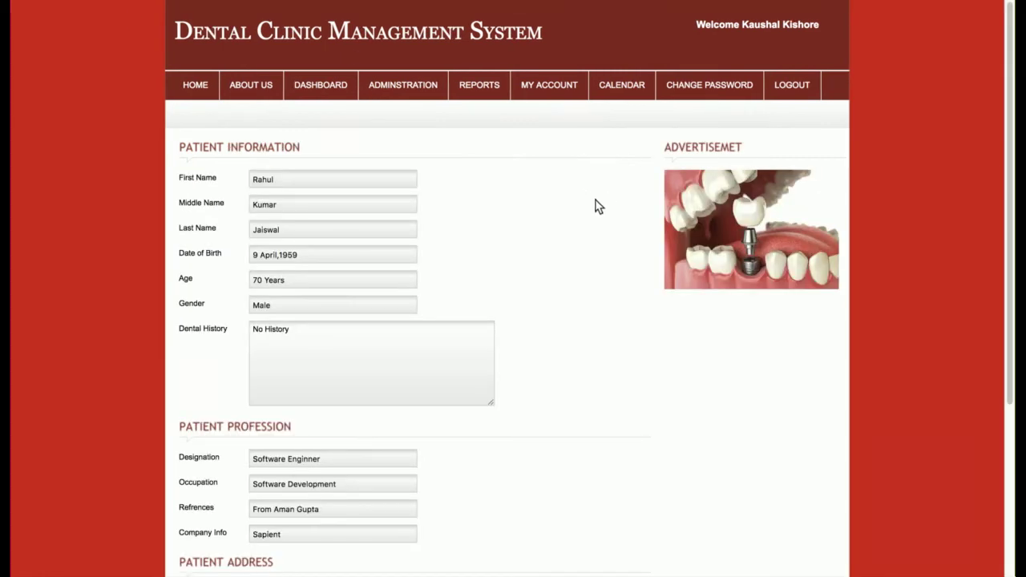
scroll(595, 206, down, 5)
click(269, 522)
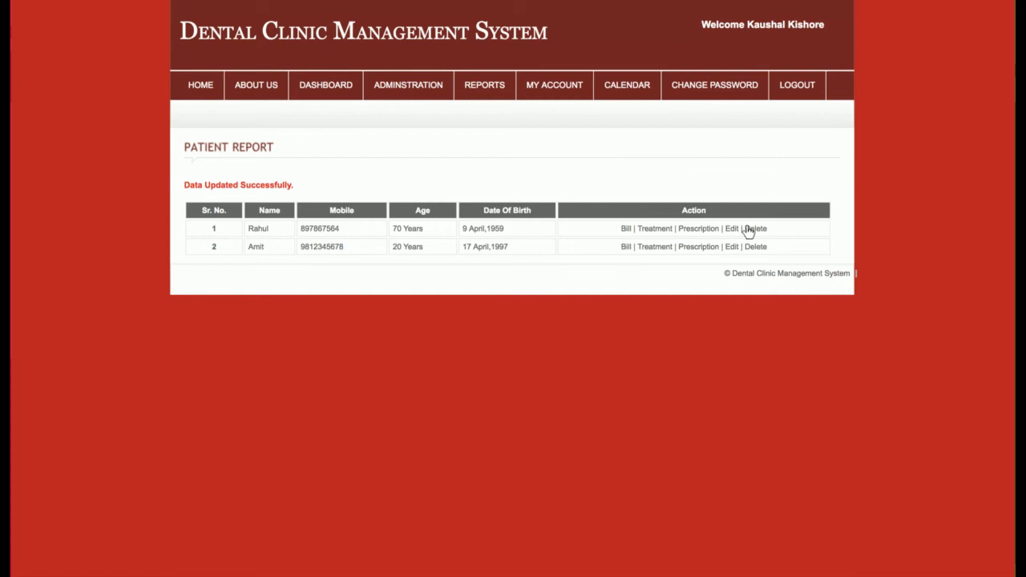
Check an entry in the Prescription Report and return to the list
click(491, 87)
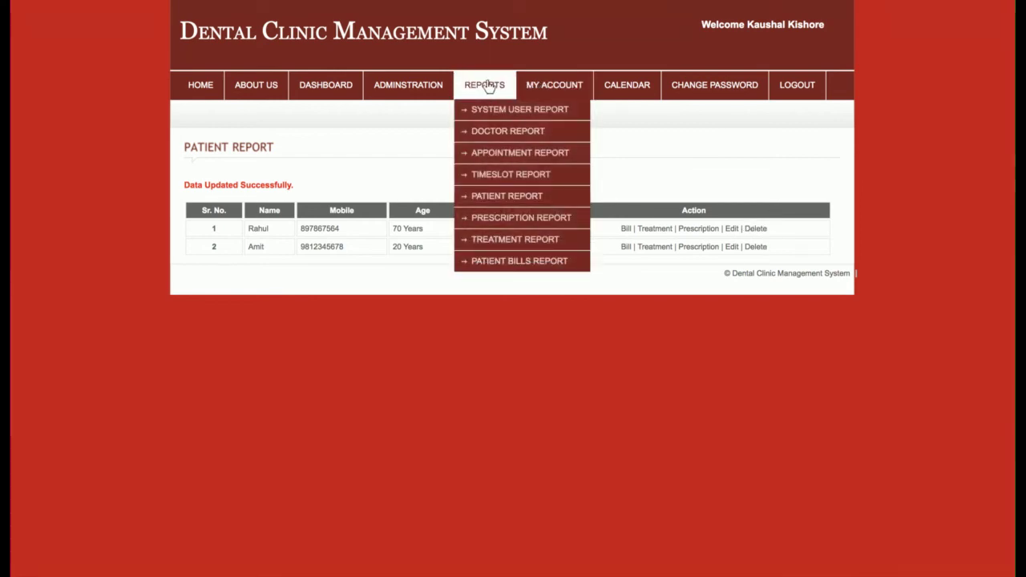
click(489, 218)
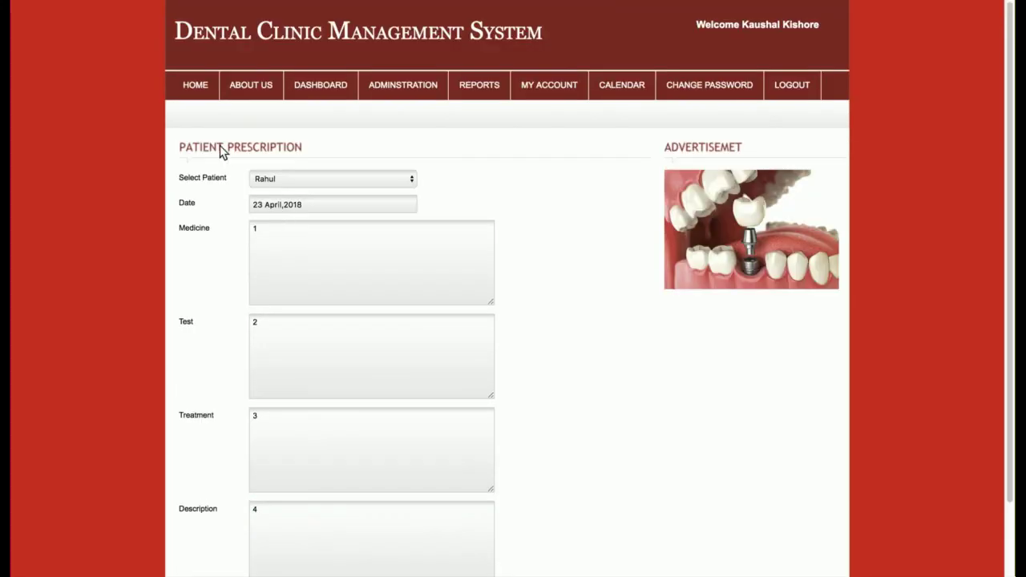
click(36, 10)
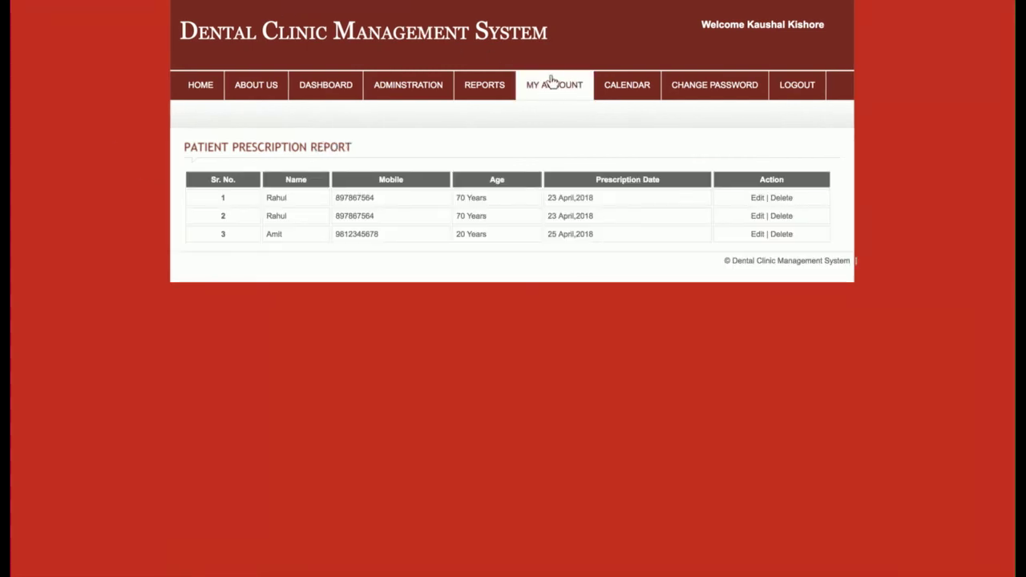
Inspect the first treatment record's edit form, then view the Patient Bills Report
mouse_move(489, 86)
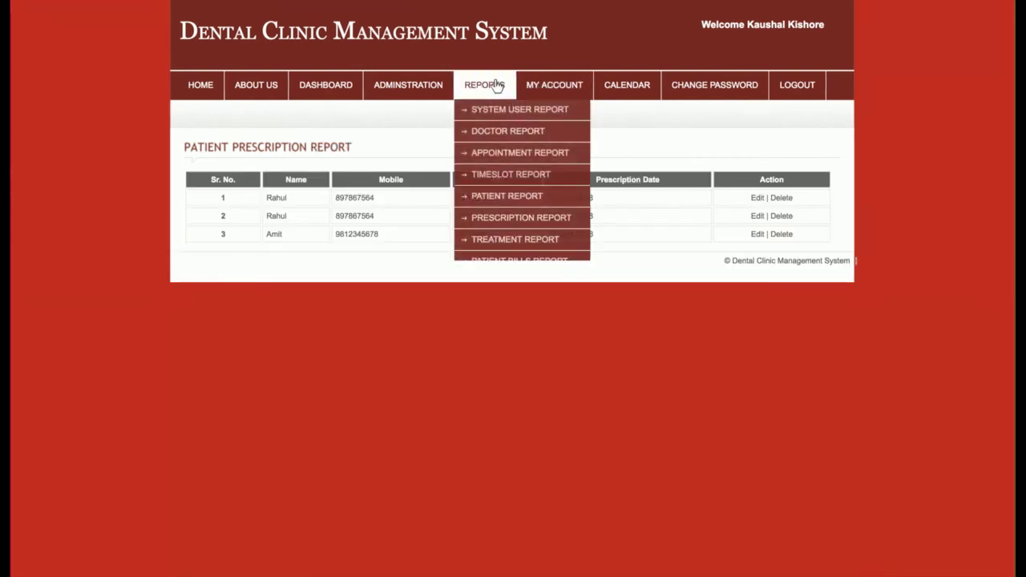
click(514, 239)
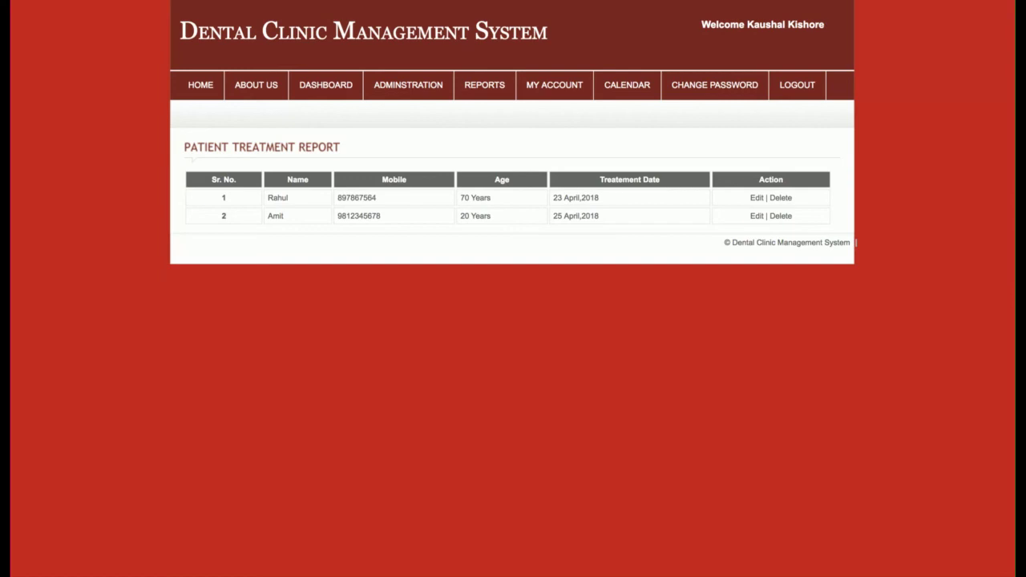
click(759, 199)
scroll(745, 225, down, 3)
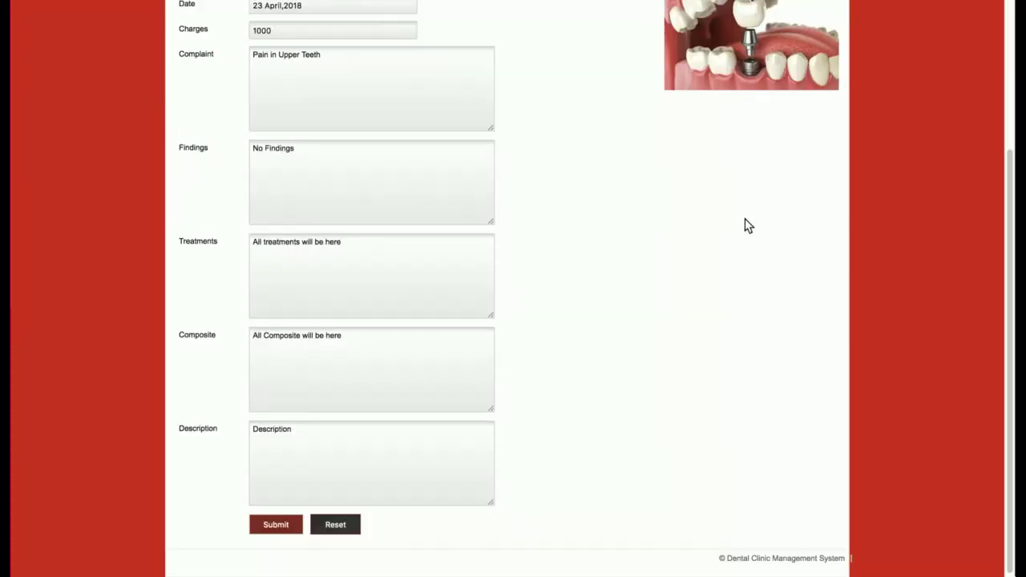
scroll(745, 218, up, 3)
scroll(745, 218, down, 3)
scroll(559, 195, up, 3)
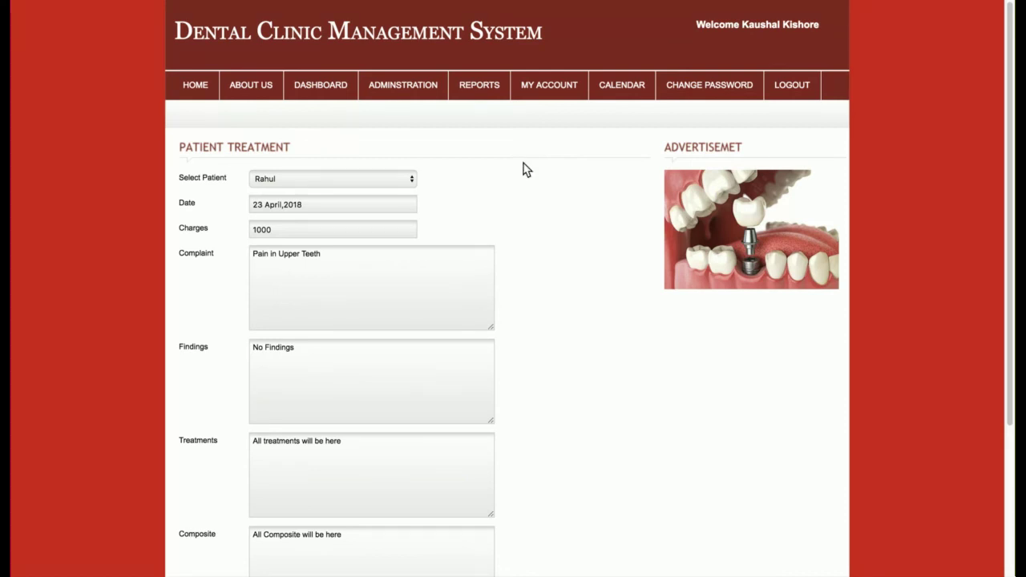
mouse_move(481, 85)
click(489, 261)
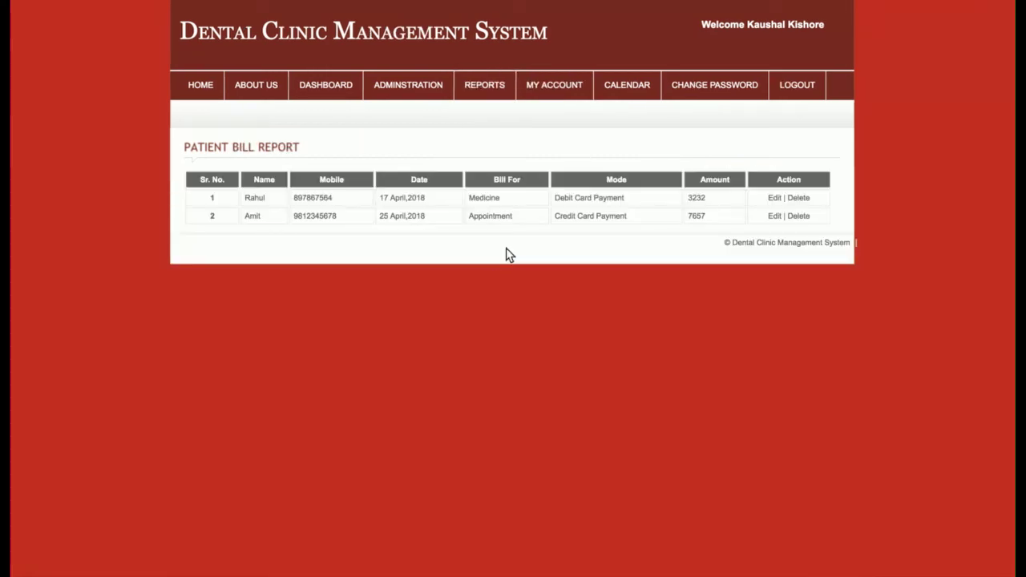
Resave the first patient's medicine bill unchanged, then open the admin's My Account profile form
click(774, 198)
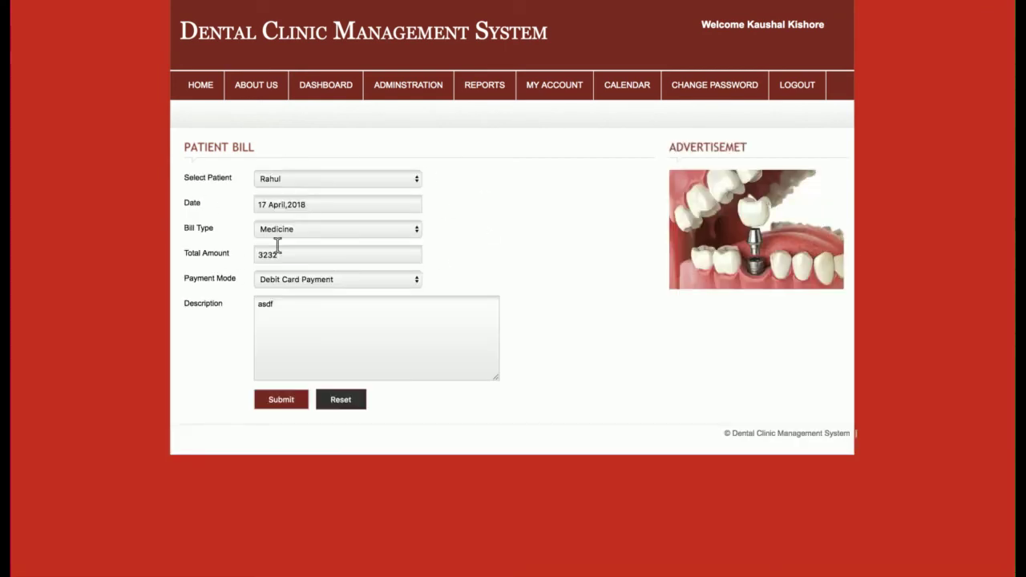
click(283, 401)
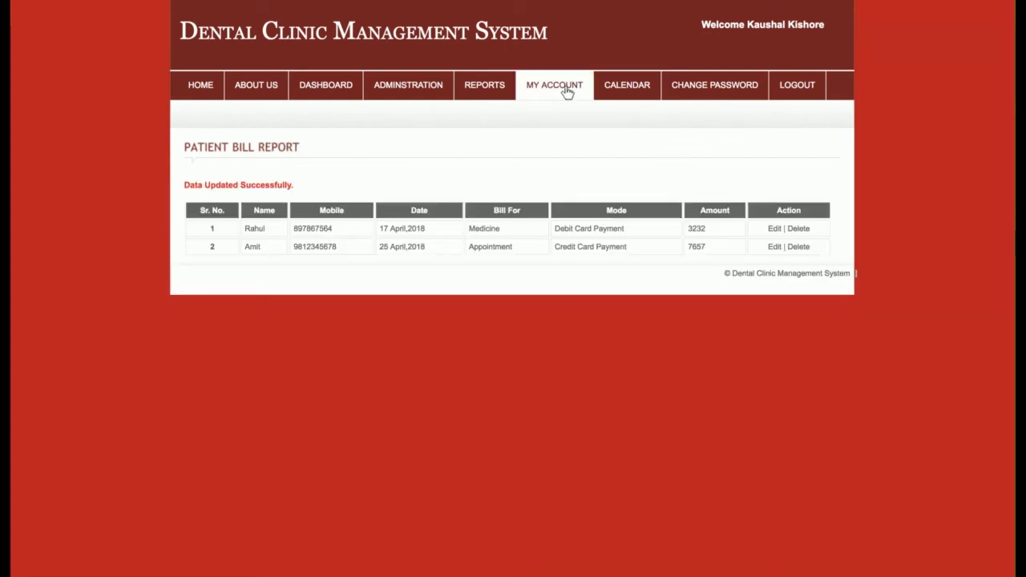
mouse_move(484, 86)
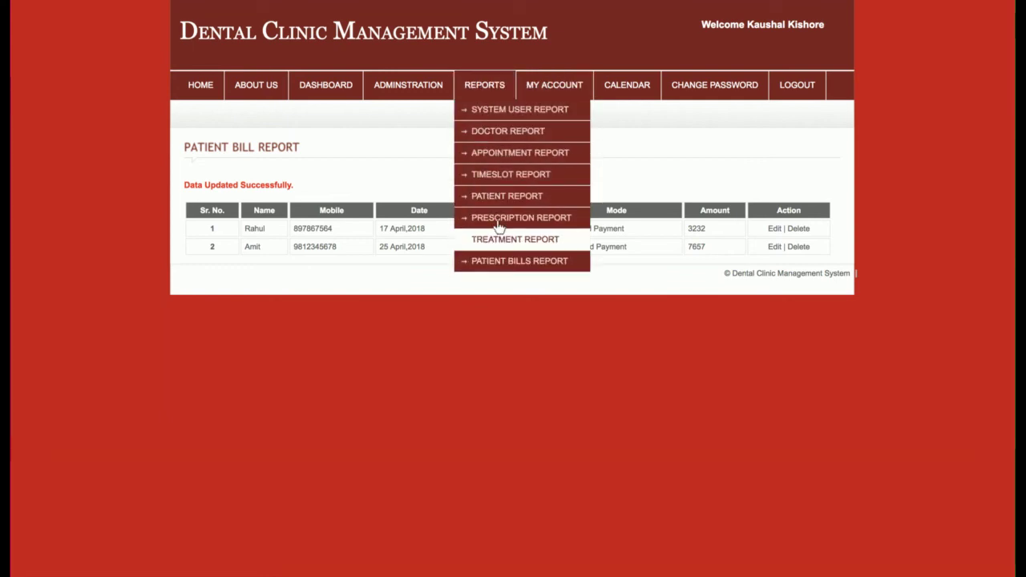
click(547, 89)
Show the April 2018 appointment calendar with bookings on the 27th and 30th
scroll(492, 288, down, 1)
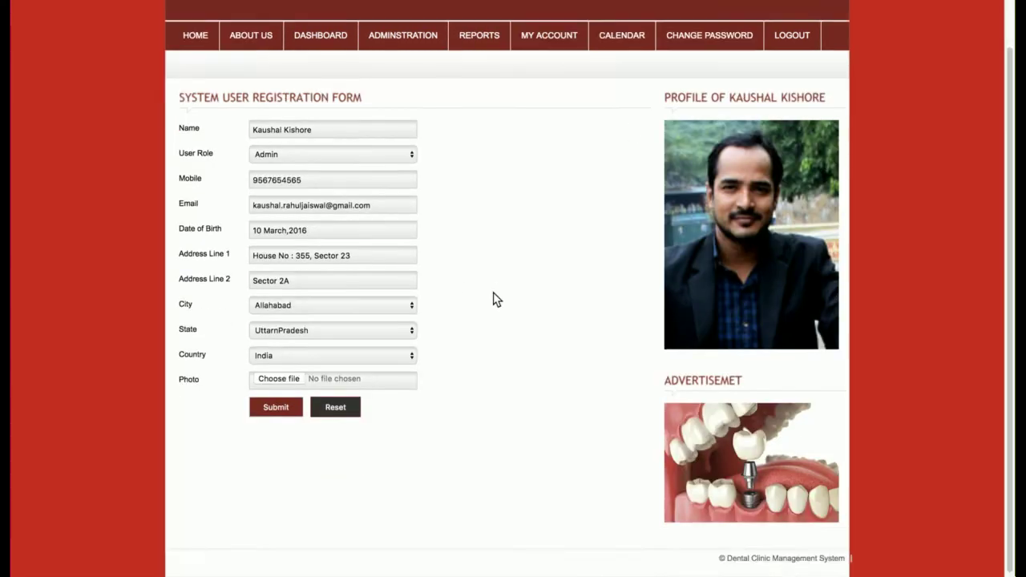
scroll(494, 297, up, 1)
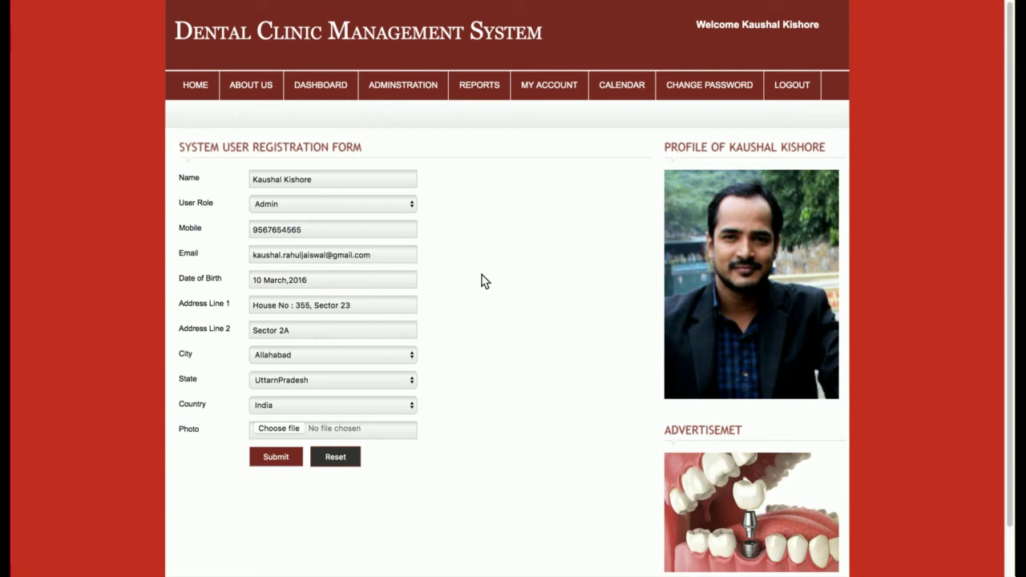
click(630, 92)
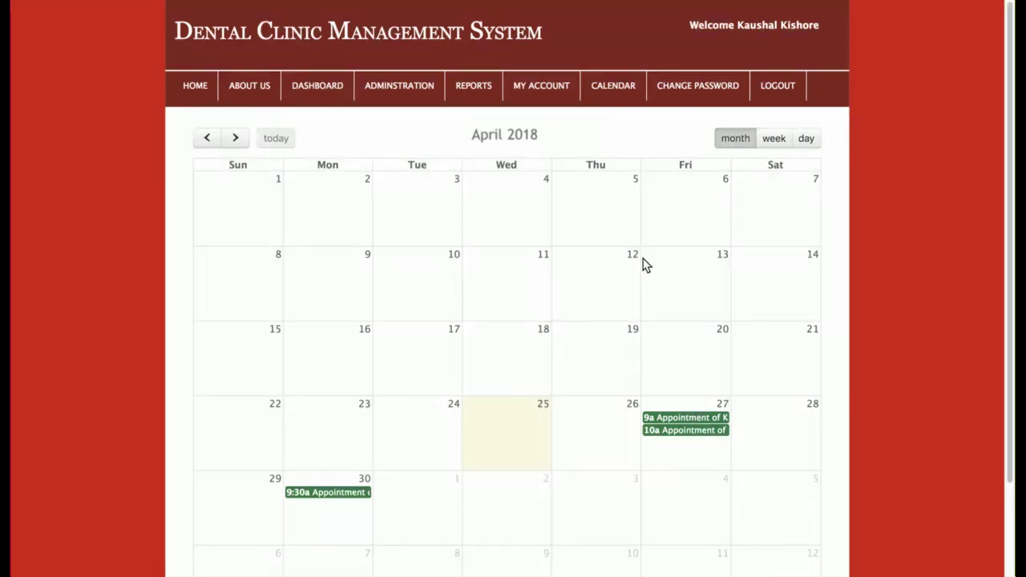
Review the April 27 and April 30 appointment details, returning to the calendar each time
click(680, 418)
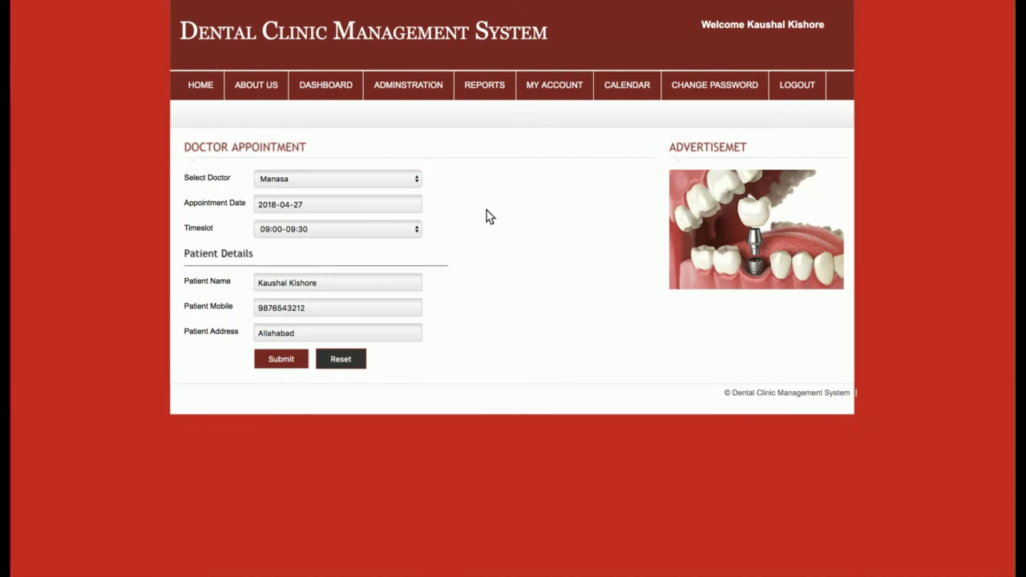
key(alt+Left)
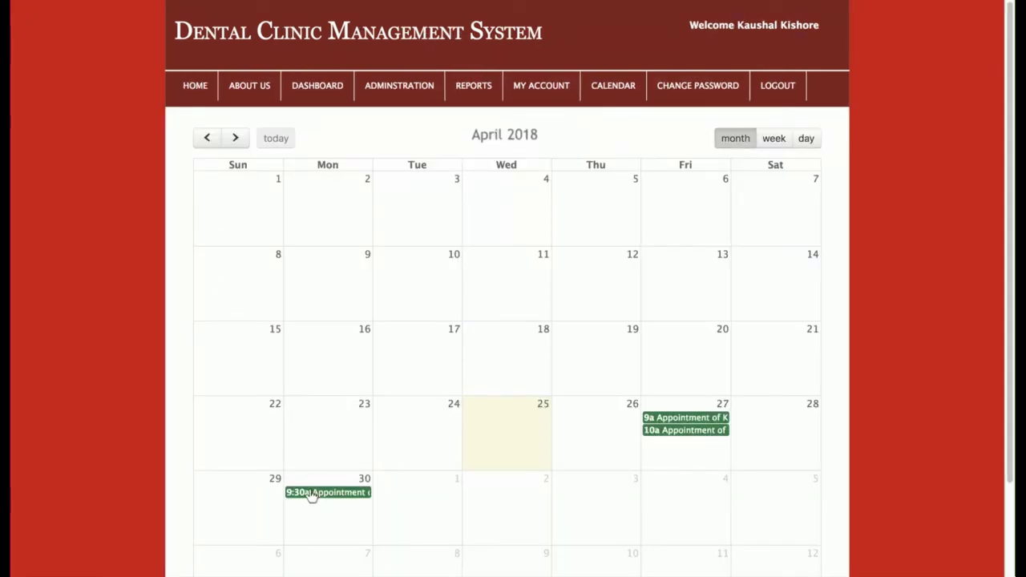
click(311, 490)
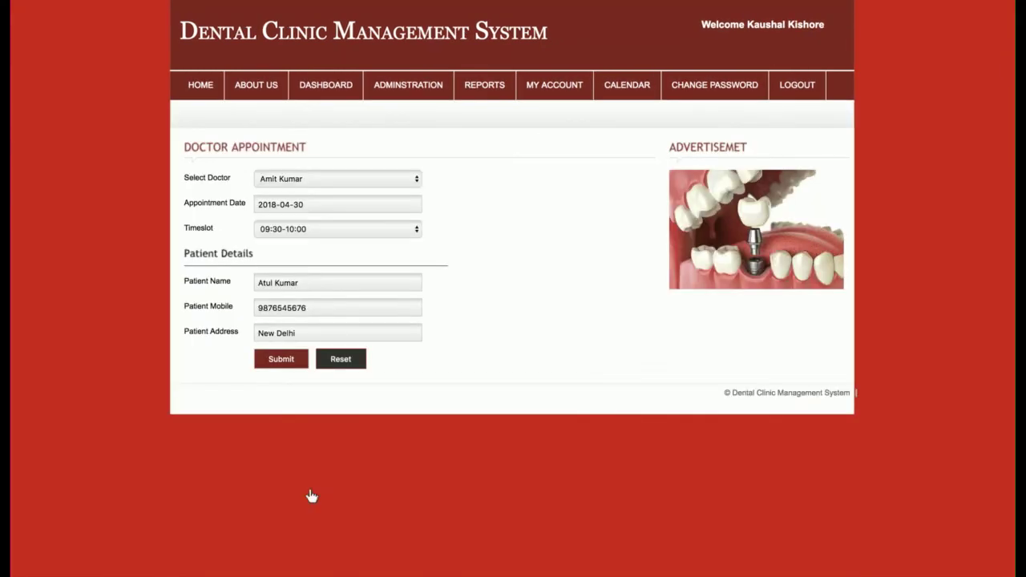
key(alt+Left)
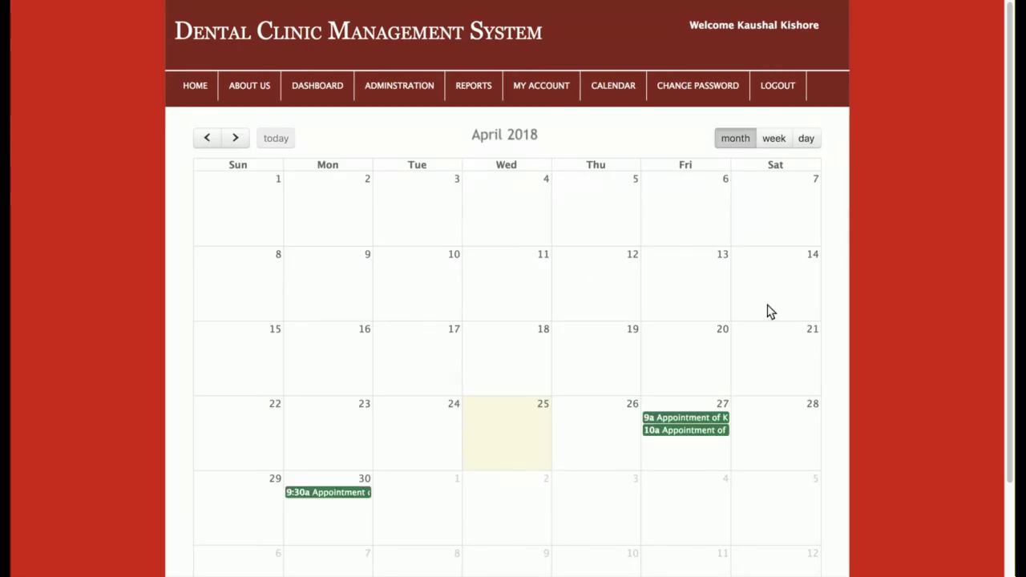
scroll(697, 410, down, 2)
scroll(662, 373, up, 2)
Switch the calendar to week view for 22 – 28, then to day view
click(774, 139)
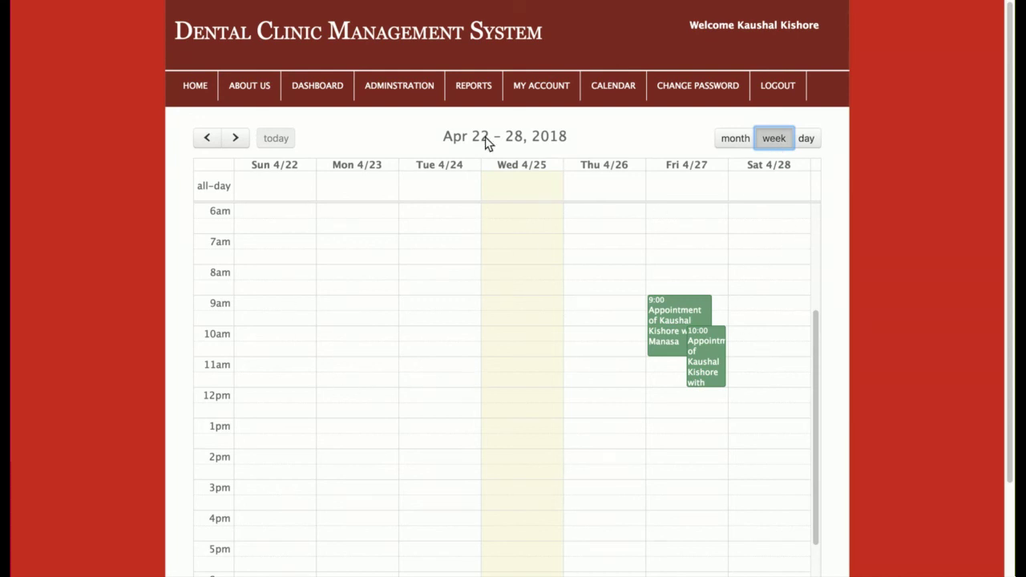
drag(473, 137, 525, 138)
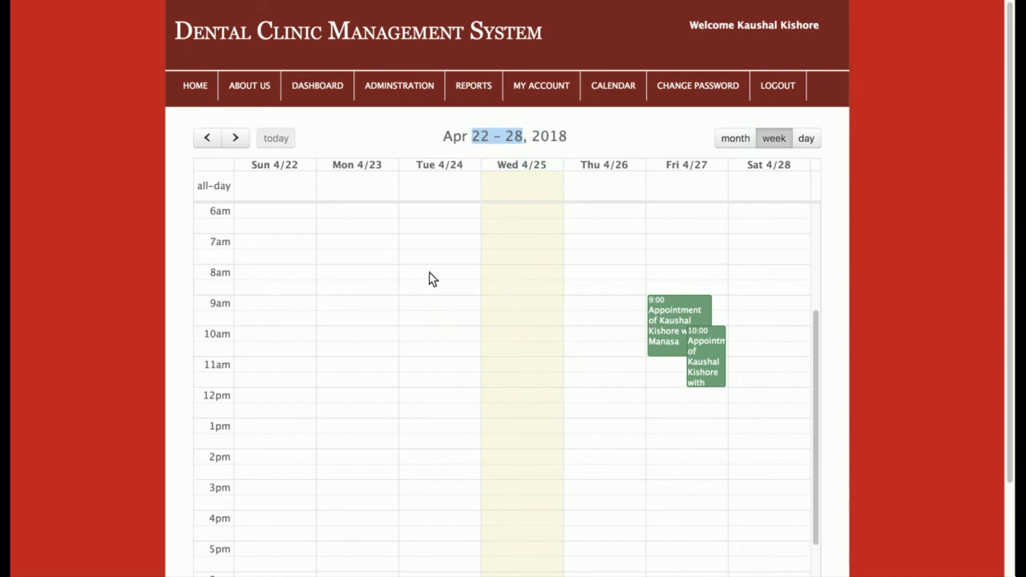
click(806, 139)
scroll(586, 360, down, 1)
scroll(592, 345, up, 5)
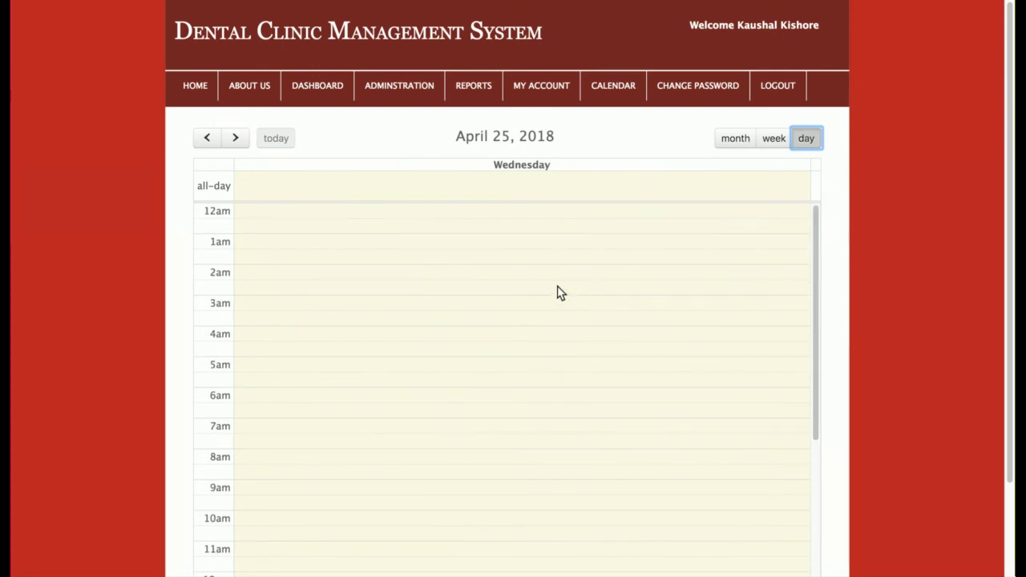
Advance to April 27, move the 10:00 appointment to 11:30, then open Change Password
click(233, 138)
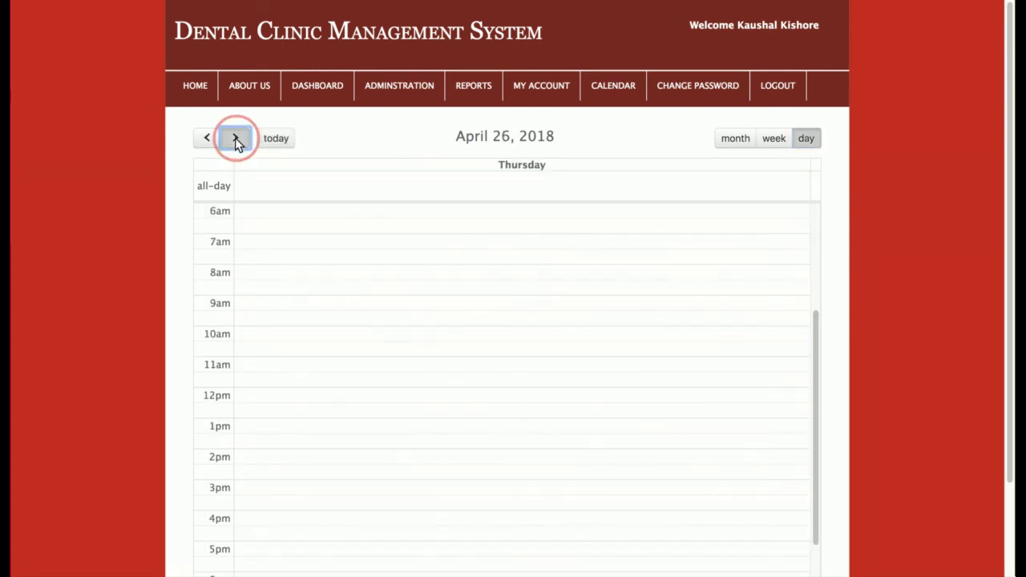
click(233, 138)
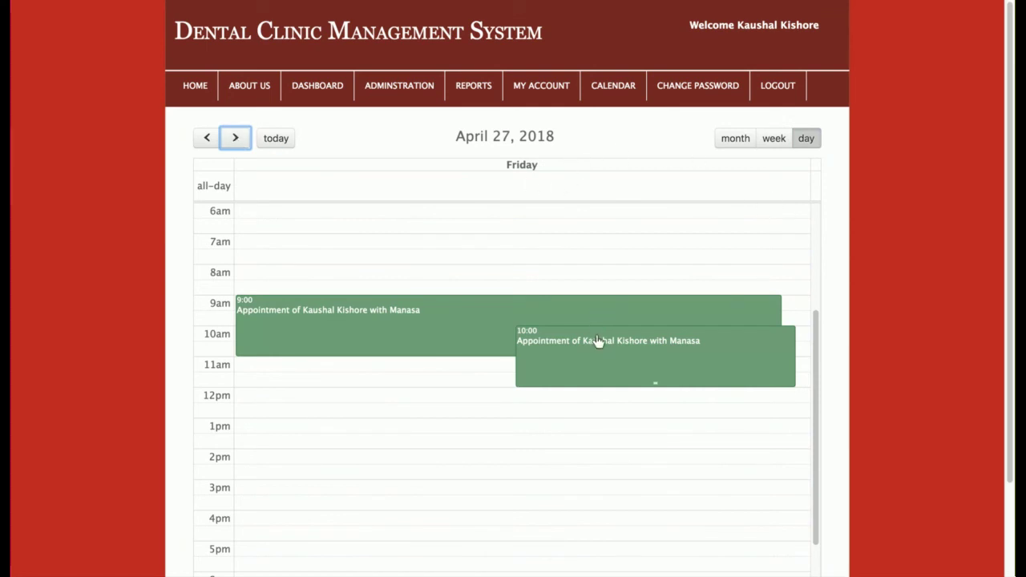
drag(597, 341, 665, 383)
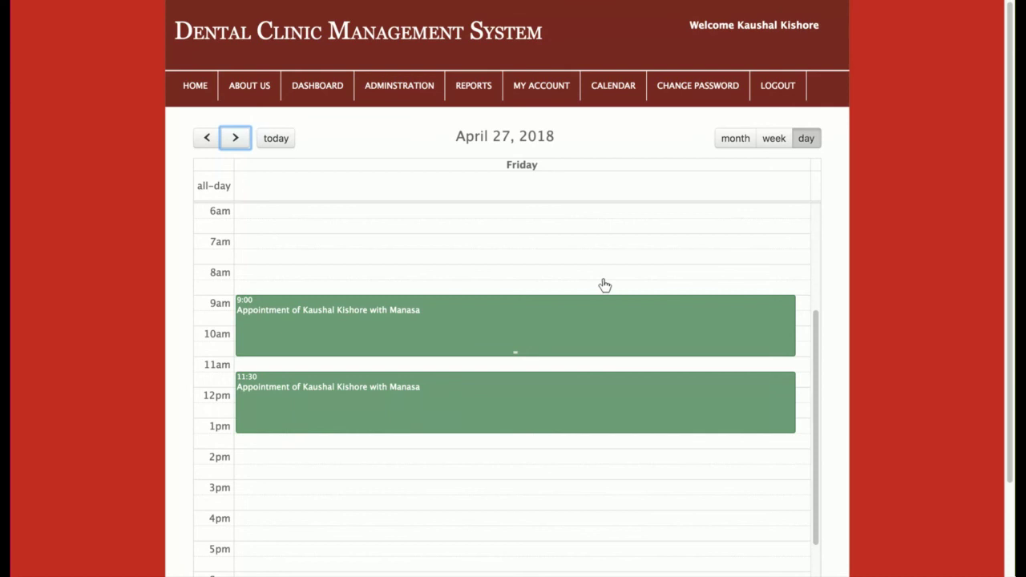
click(699, 89)
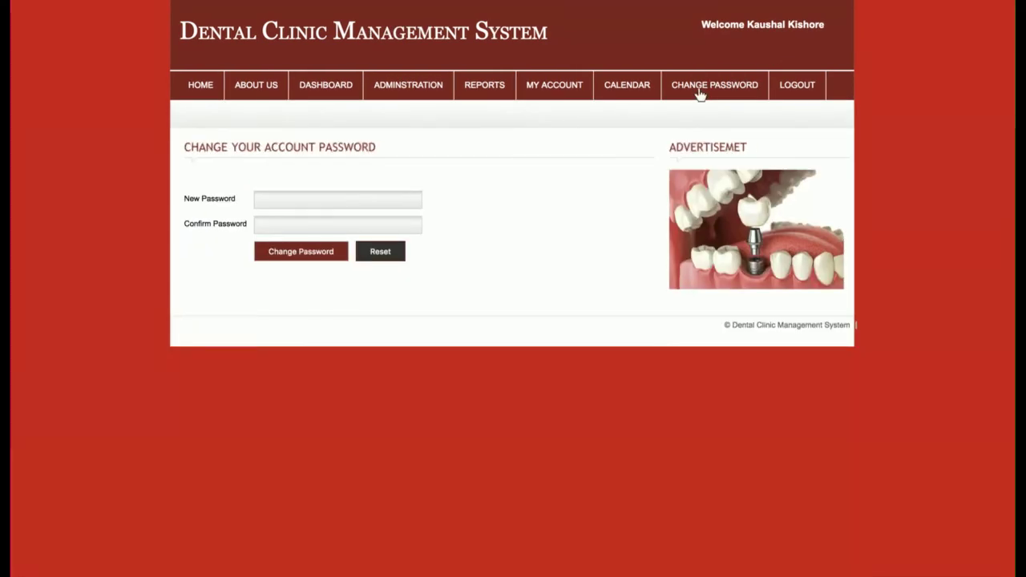